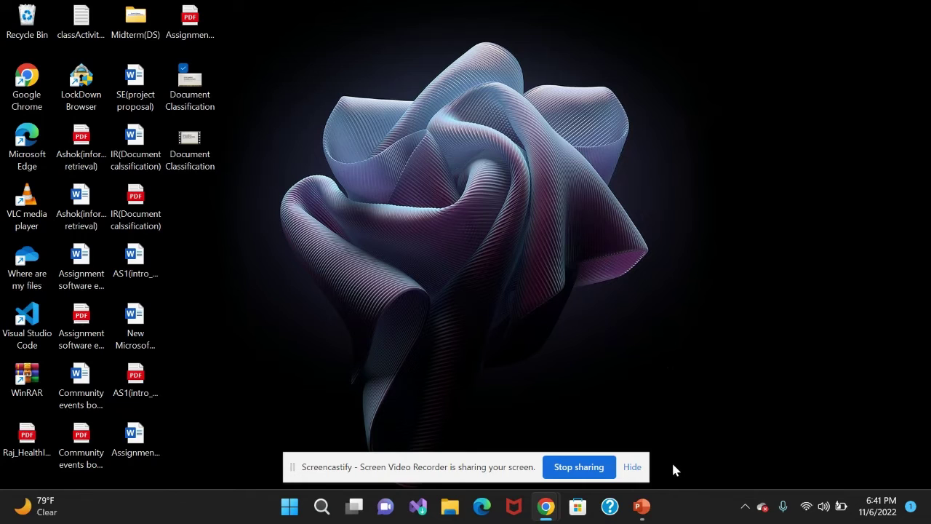
Launch Weka 3.8.6 and open its Explorer application.
{"action": "mouse_move", "coordinate": [541, 513]}
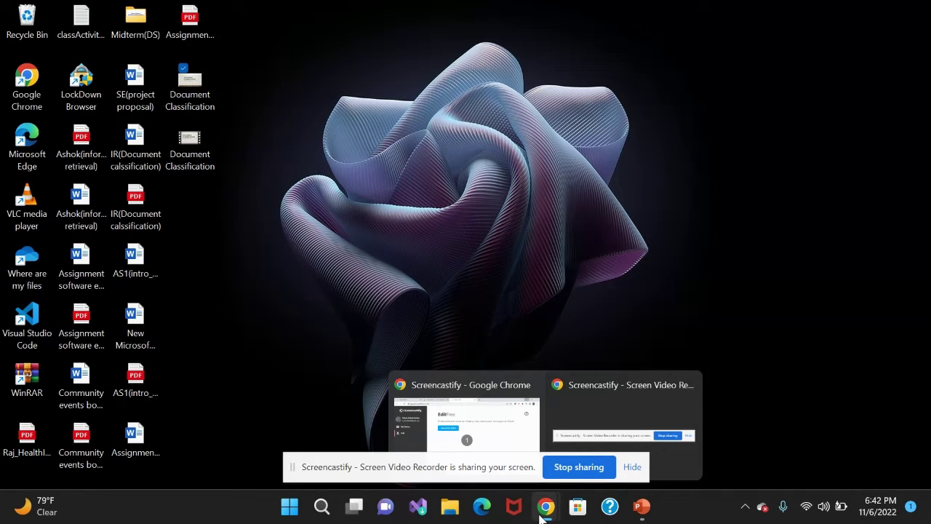
{"action": "left_click", "coordinate": [322, 509]}
{"action": "type", "text": "weka"}
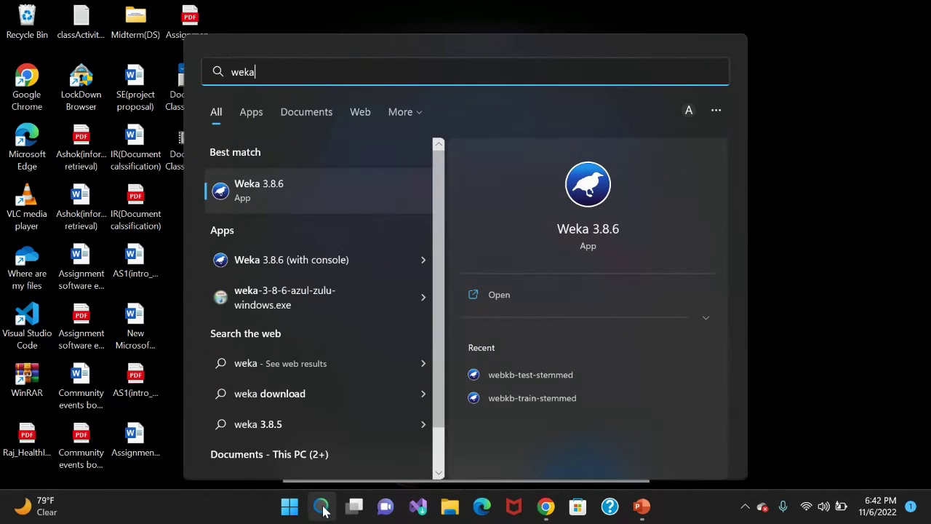
{"action": "key", "text": "Return"}
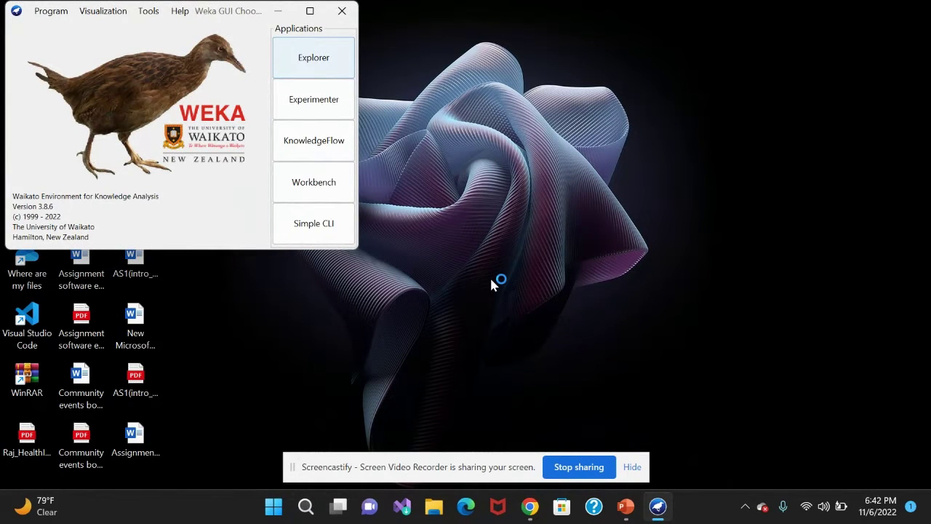
{"action": "left_click", "coordinate": [314, 51]}
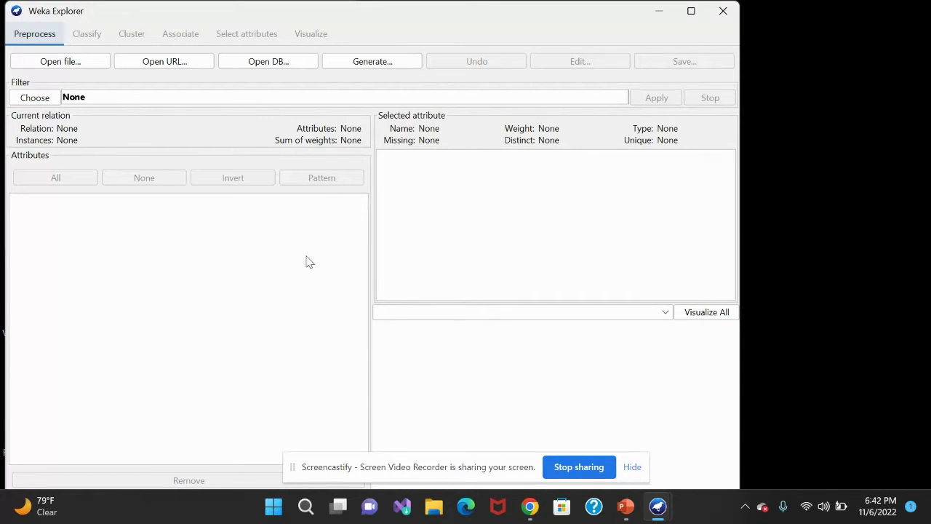
Switch to File Explorer and find the webkb-train-stemmed data file in the Downloads folder.
{"action": "mouse_move", "coordinate": [308, 503]}
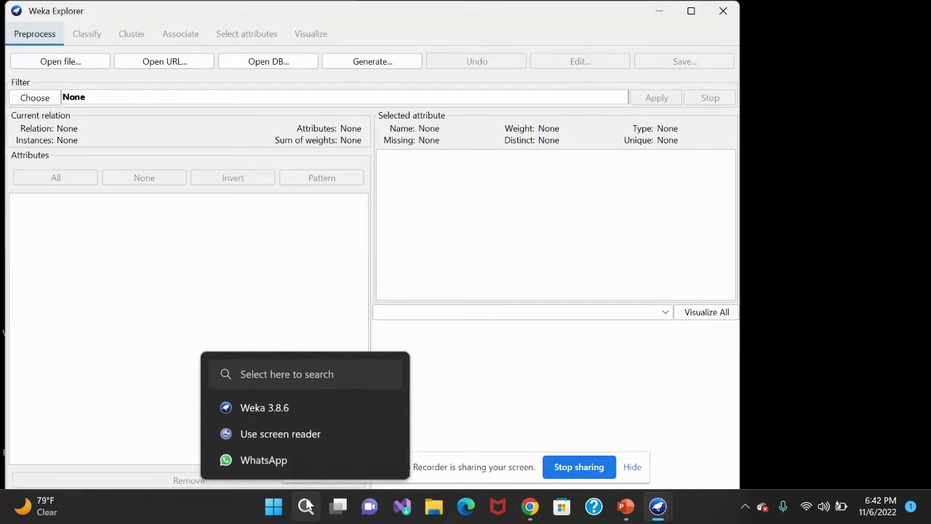
{"action": "left_click", "coordinate": [431, 514]}
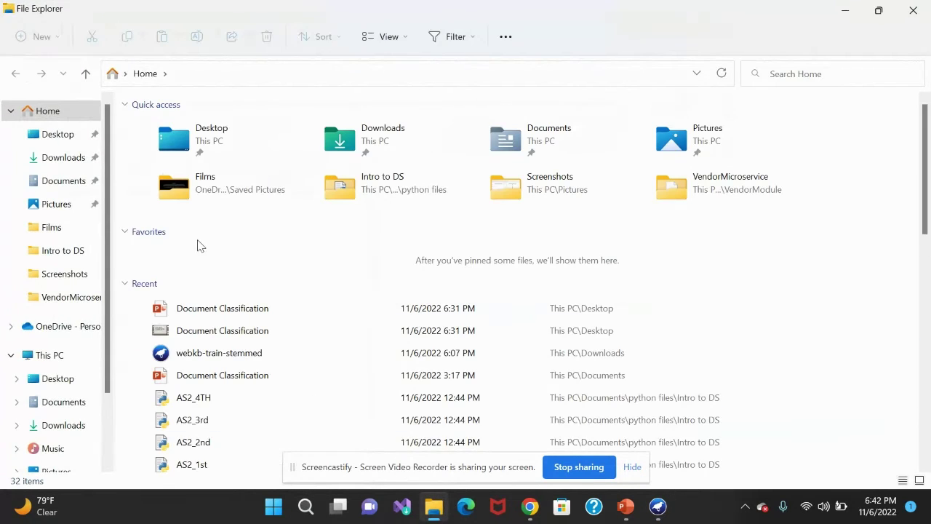
{"action": "left_click", "coordinate": [76, 180]}
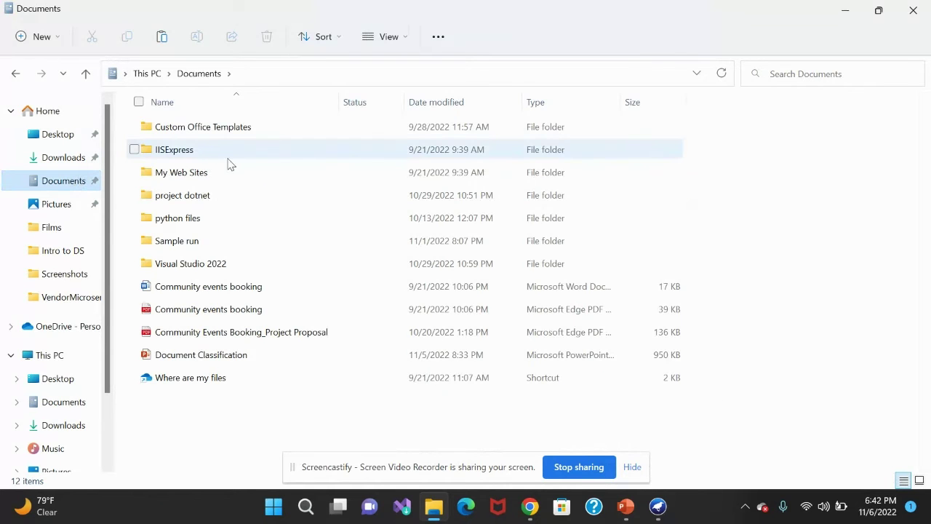
{"action": "left_click", "coordinate": [64, 161]}
{"action": "scroll", "coordinate": [277, 304], "scroll_direction": "down", "scroll_amount": 2}
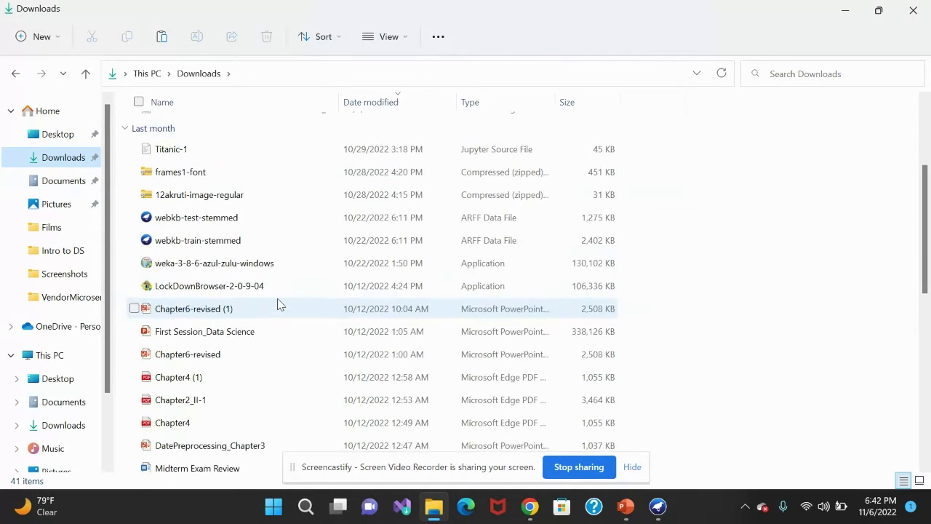
Open the webkb-train-stemmed file in Notepad and maximize it to view the raw ARFF text.
{"action": "double_click", "coordinate": [273, 242]}
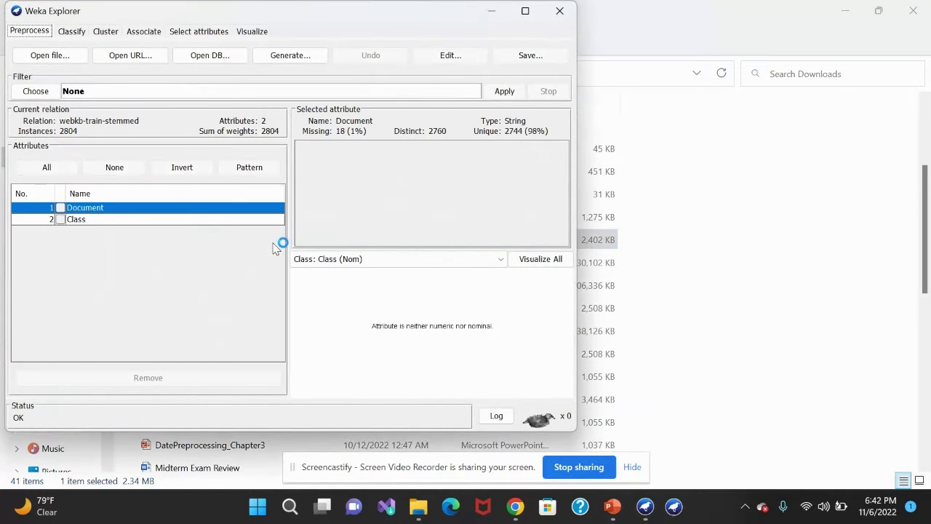
{"action": "left_click", "coordinate": [559, 11]}
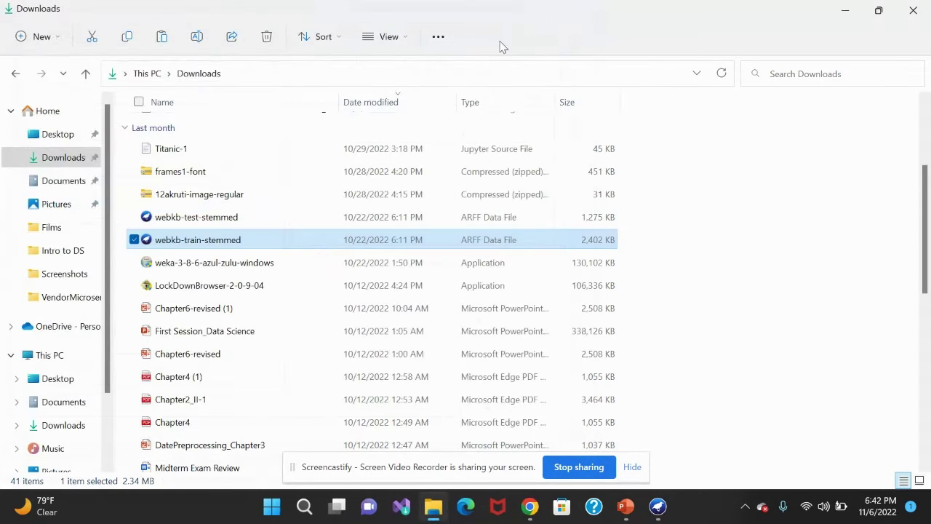
{"action": "right_click", "coordinate": [267, 245]}
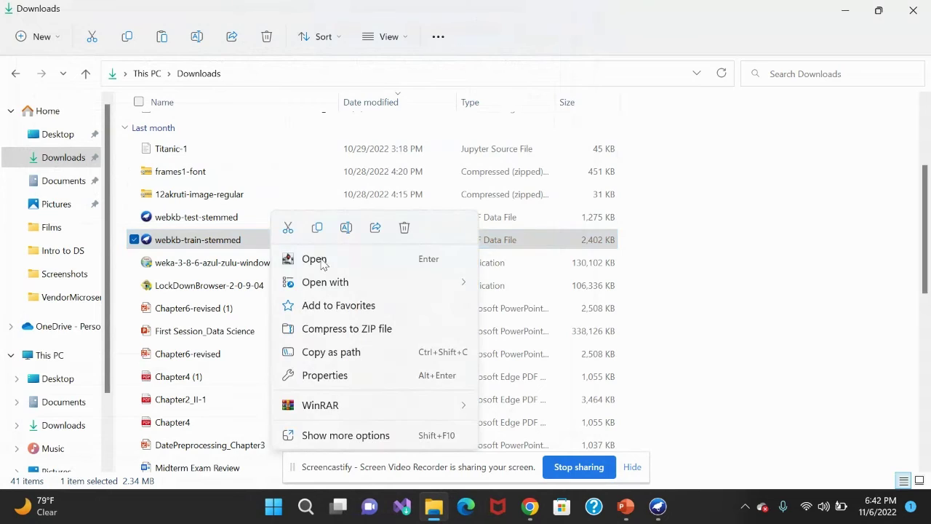
{"action": "mouse_move", "coordinate": [382, 290]}
{"action": "left_click", "coordinate": [523, 285]}
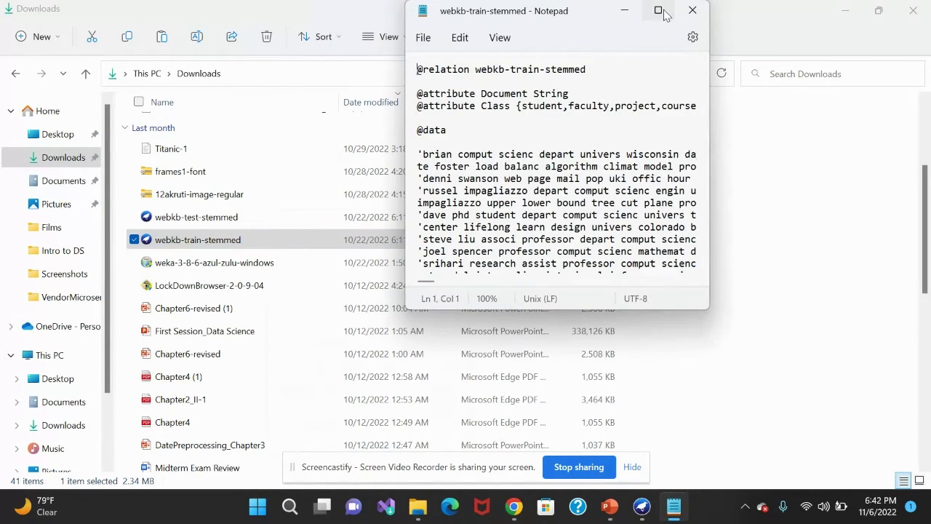
{"action": "left_click", "coordinate": [659, 10]}
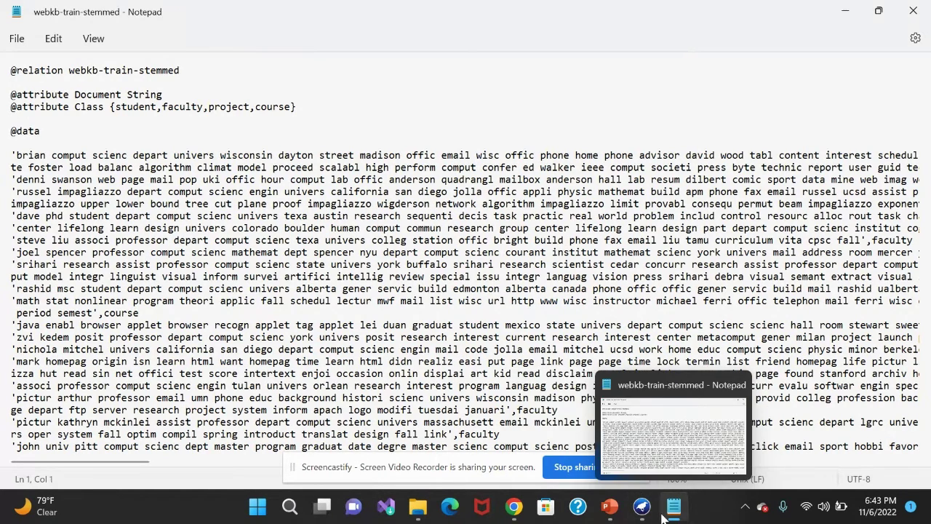
Switch back to the Weka GUI Chooser, maximize it and open a new Explorer window.
{"action": "mouse_move", "coordinate": [643, 509]}
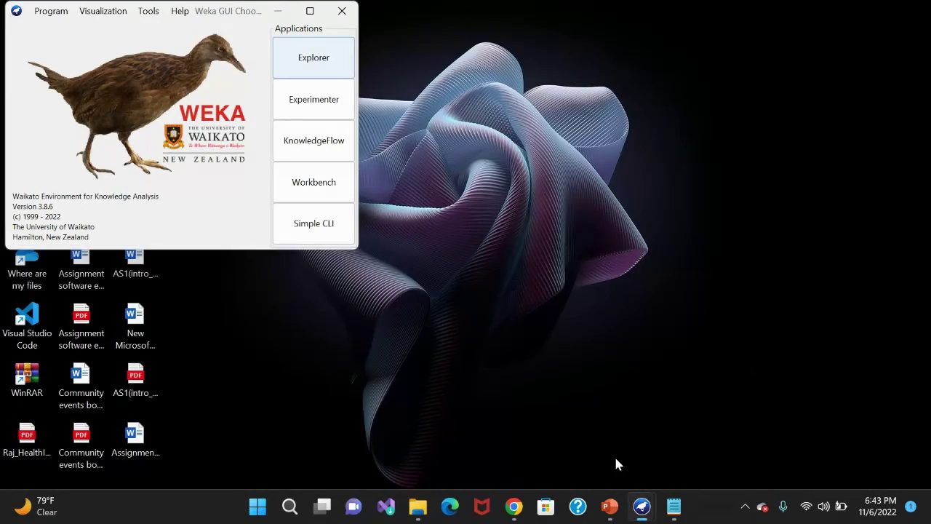
{"action": "left_click", "coordinate": [614, 457]}
{"action": "left_click", "coordinate": [309, 10]}
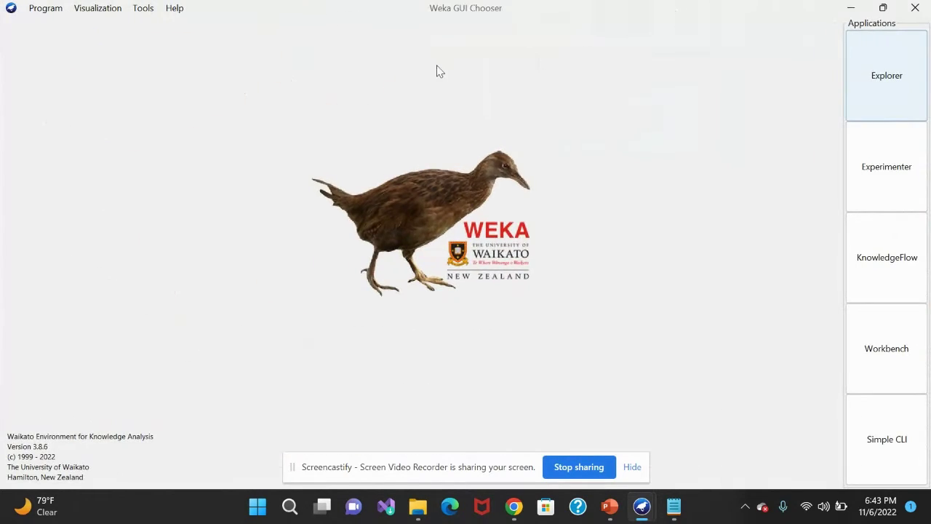
{"action": "left_click", "coordinate": [900, 58]}
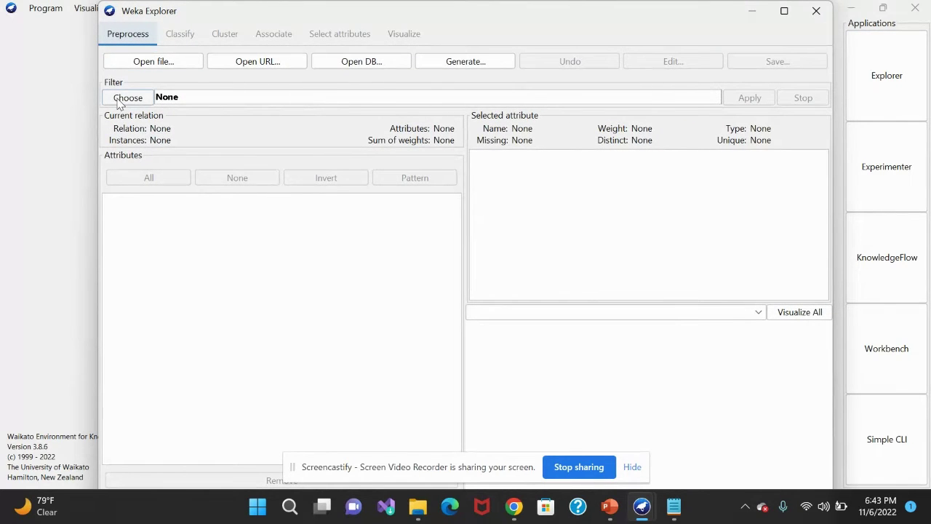
Load webkb-train-stemmed.arff from the Downloads folder and select the Class attribute in the maximized Explorer.
{"action": "left_click", "coordinate": [149, 65]}
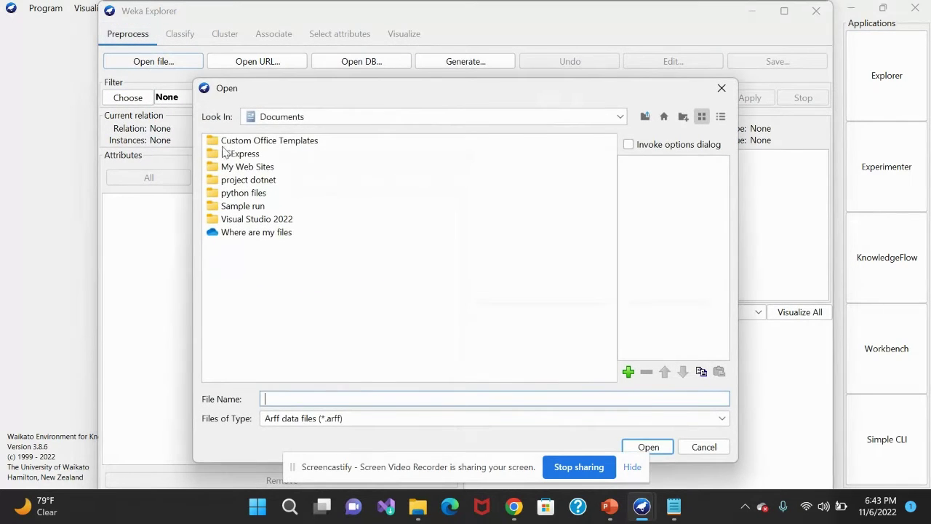
{"action": "left_click", "coordinate": [311, 116]}
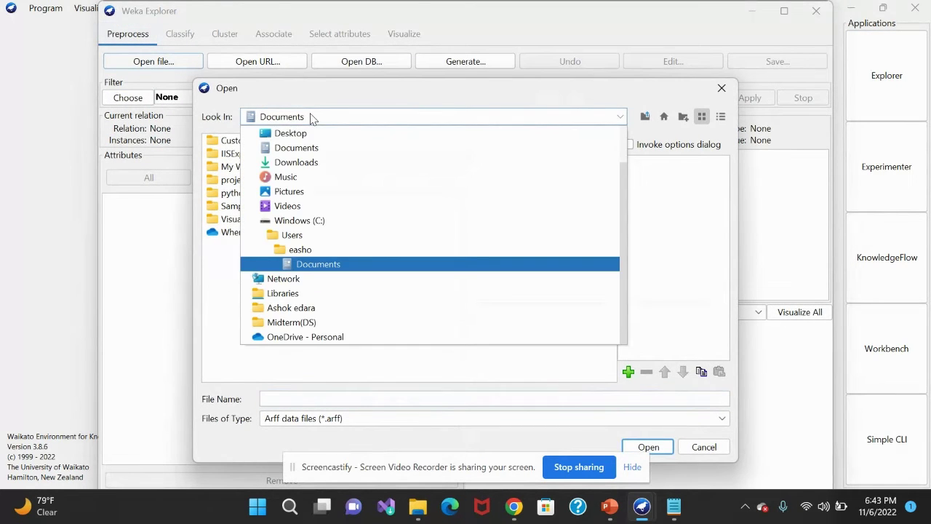
{"action": "left_click", "coordinate": [312, 162]}
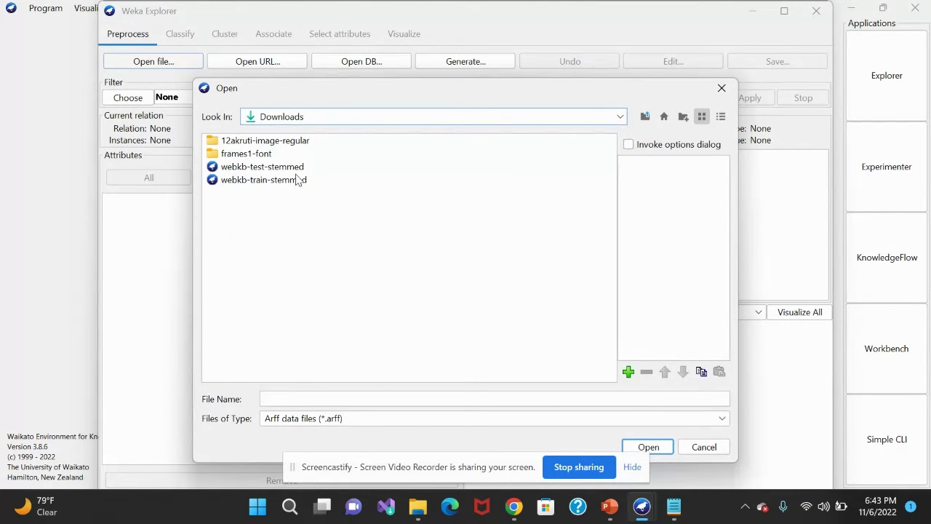
{"action": "left_click", "coordinate": [297, 179]}
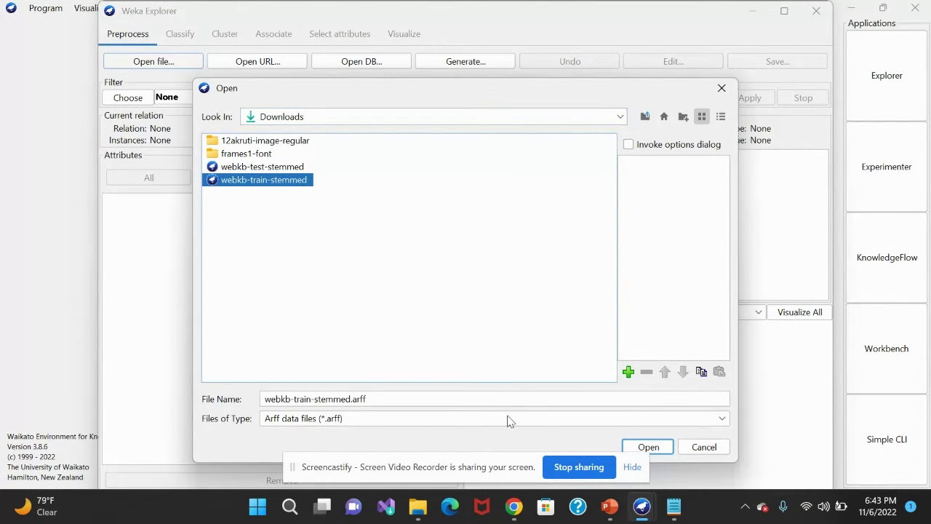
{"action": "left_click", "coordinate": [644, 446]}
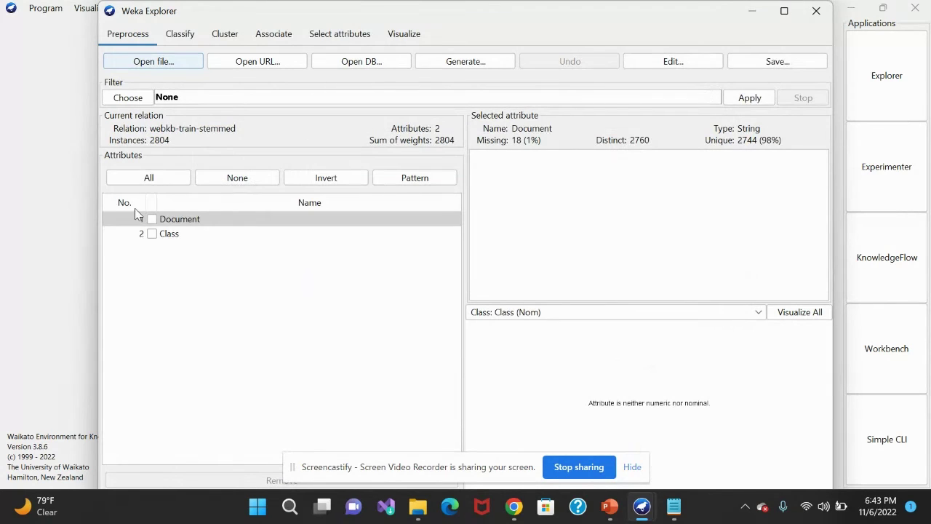
{"action": "left_click", "coordinate": [151, 233]}
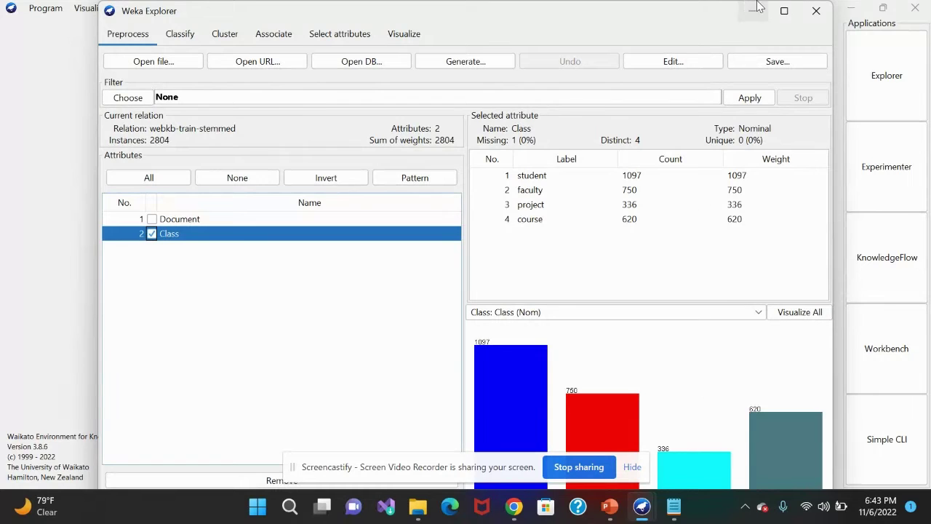
{"action": "left_click", "coordinate": [783, 12]}
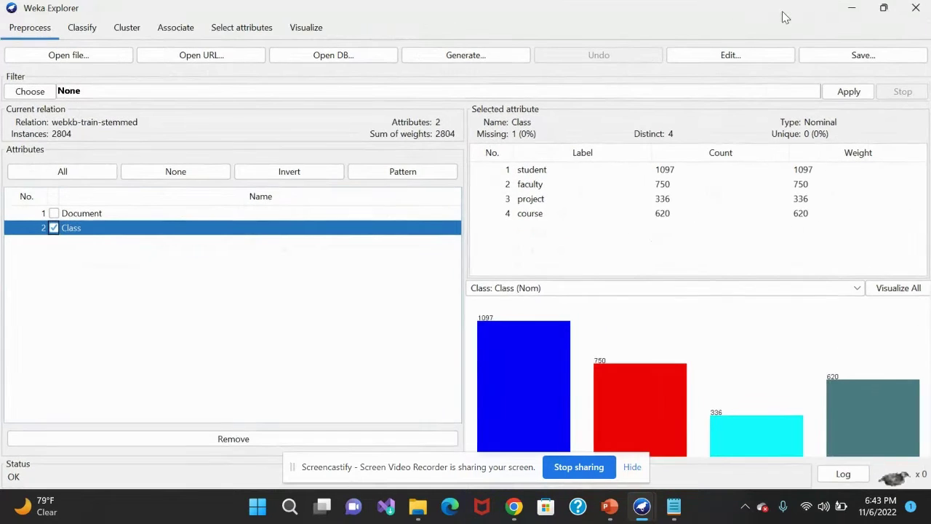
Apply the unsupervised attribute filter StringToWordVector with its default options to the loaded dataset.
{"action": "left_click", "coordinate": [29, 91]}
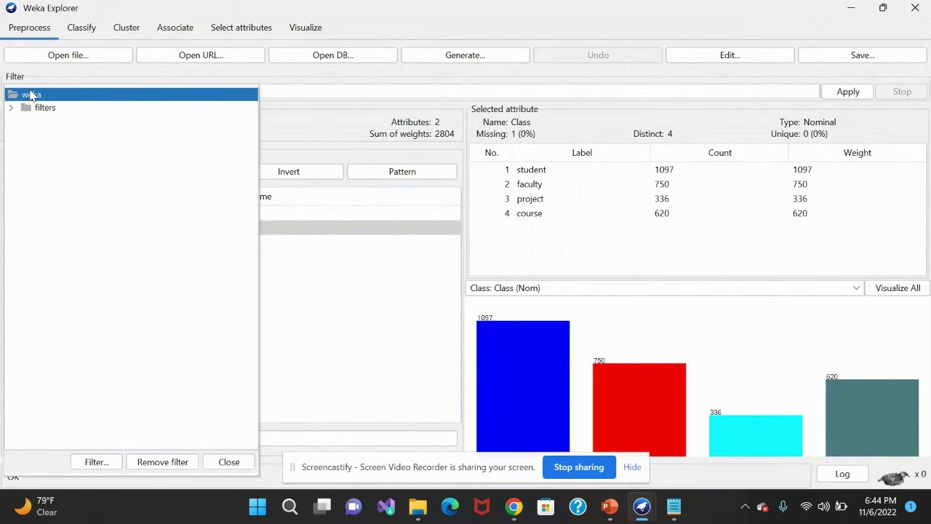
{"action": "left_click", "coordinate": [18, 110]}
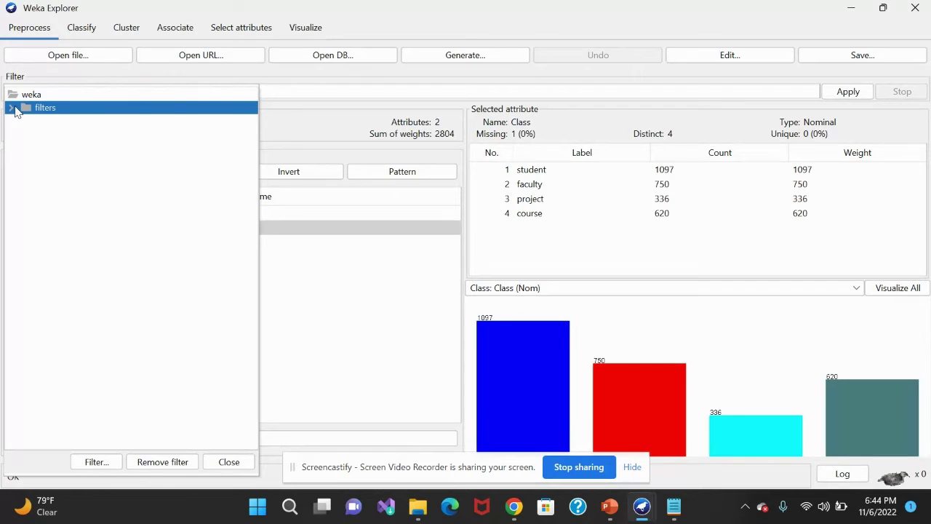
{"action": "left_click", "coordinate": [13, 108]}
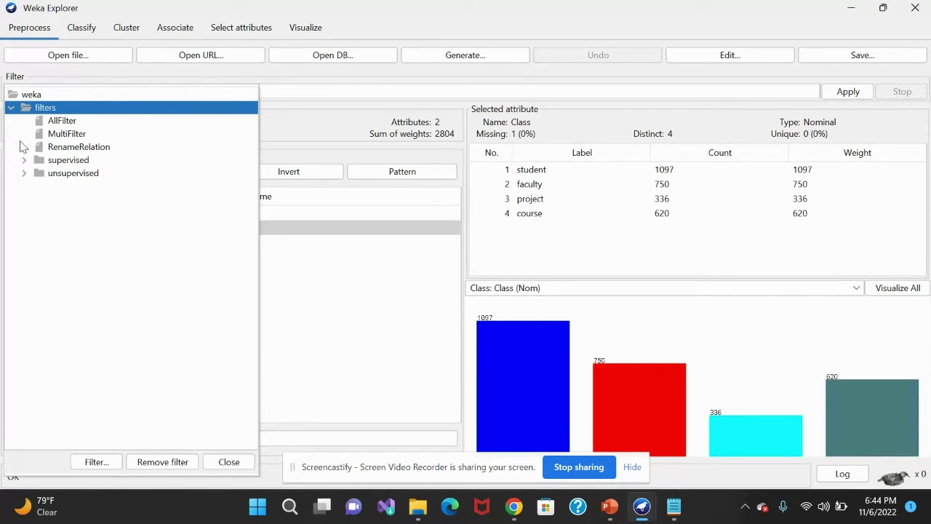
{"action": "left_click", "coordinate": [24, 174]}
{"action": "left_click", "coordinate": [37, 186]}
{"action": "scroll", "coordinate": [128, 349], "scroll_direction": "down", "scroll_amount": 12}
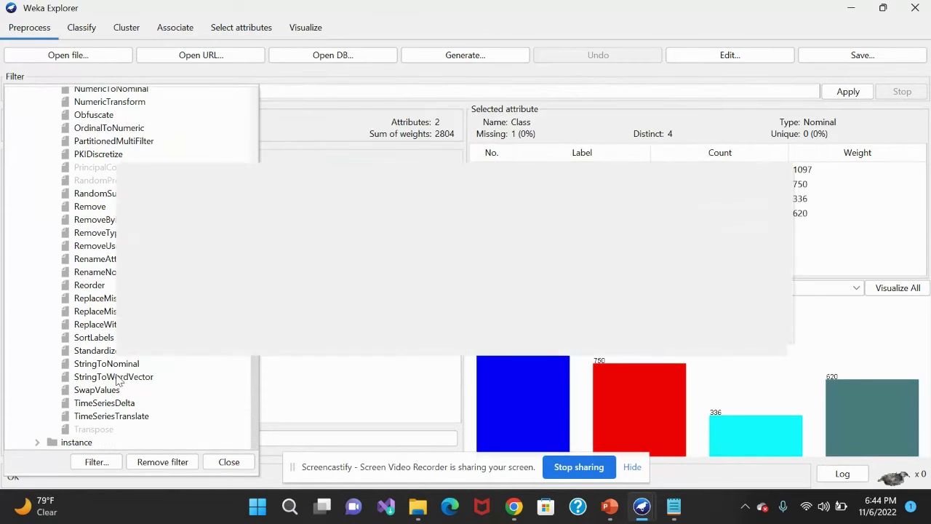
{"action": "left_click", "coordinate": [116, 378]}
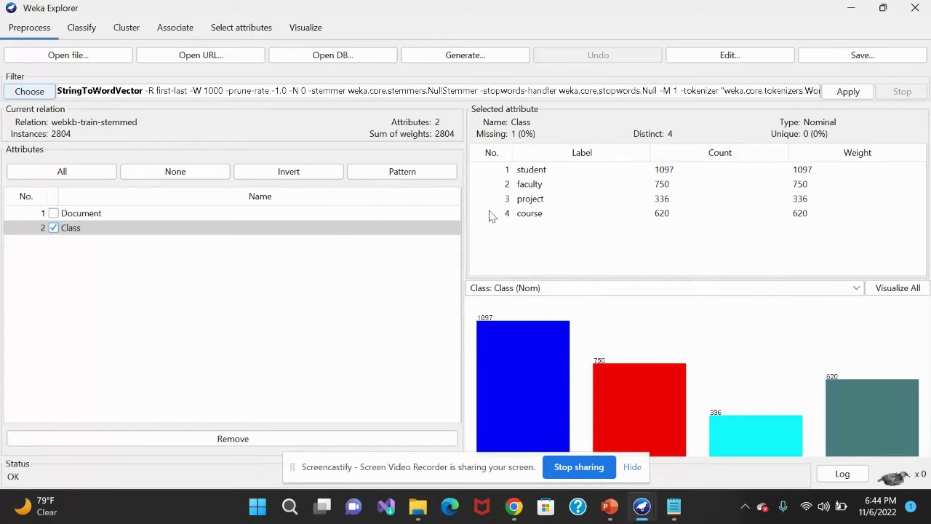
{"action": "left_click", "coordinate": [850, 93]}
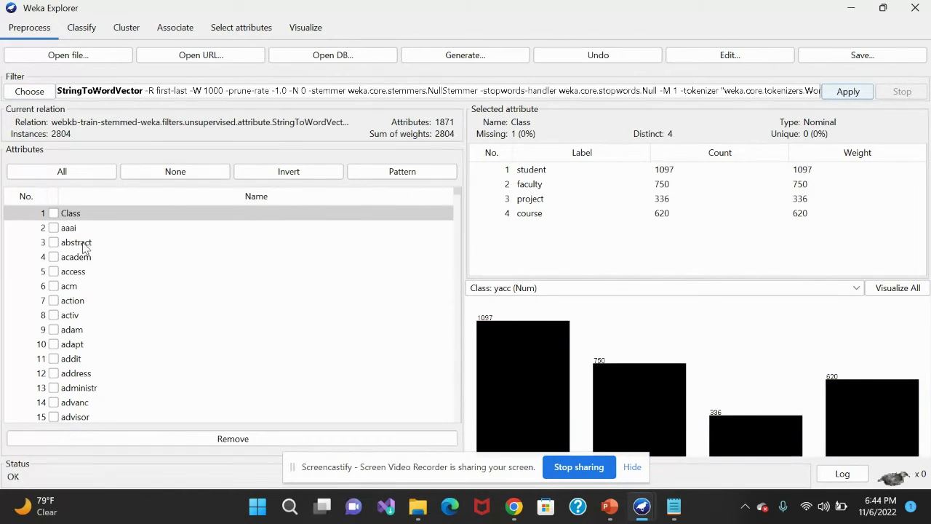
Set the class attribute for the visualization of the filtered dataset to Class (Nom).
{"action": "scroll", "coordinate": [76, 338], "scroll_direction": "down", "scroll_amount": 1}
{"action": "scroll", "coordinate": [75, 347], "scroll_direction": "up", "scroll_amount": 1}
{"action": "left_click", "coordinate": [636, 292]}
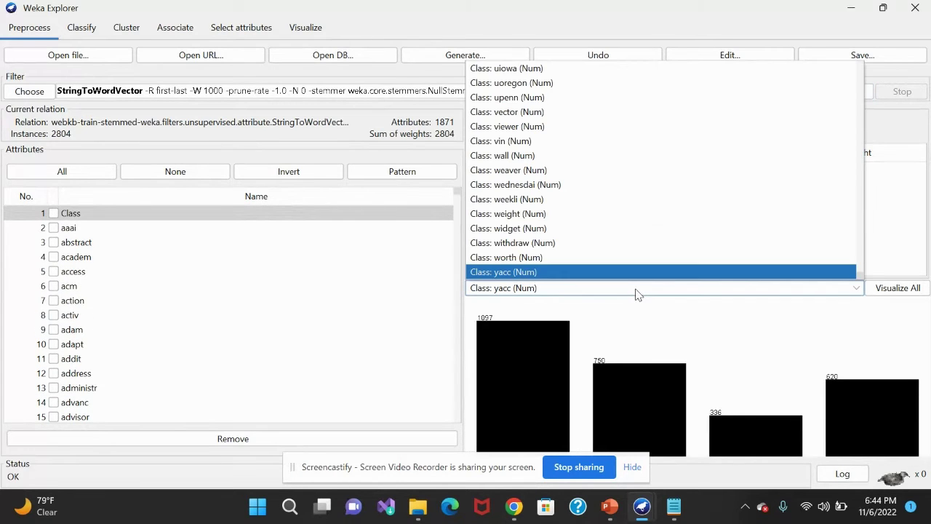
{"action": "key", "text": "Home"}
{"action": "key", "text": "Return"}
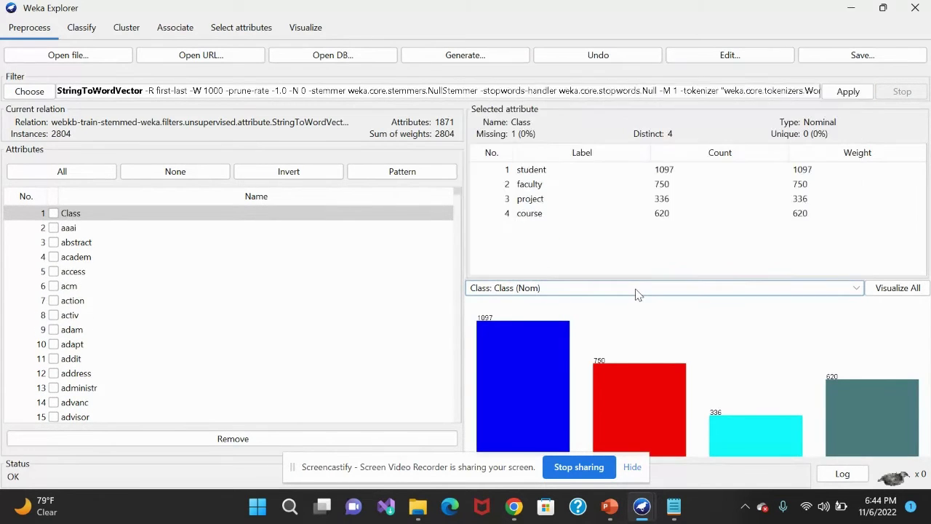
Select the aaai word attribute to examine its statistics and class histogram.
{"action": "left_click", "coordinate": [53, 229]}
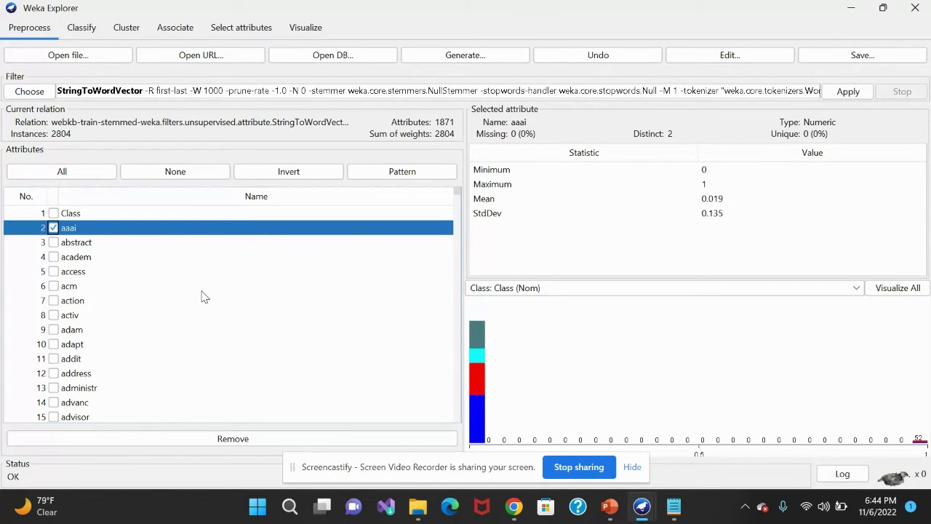
{"action": "scroll", "coordinate": [184, 328], "scroll_direction": "down", "scroll_amount": 2}
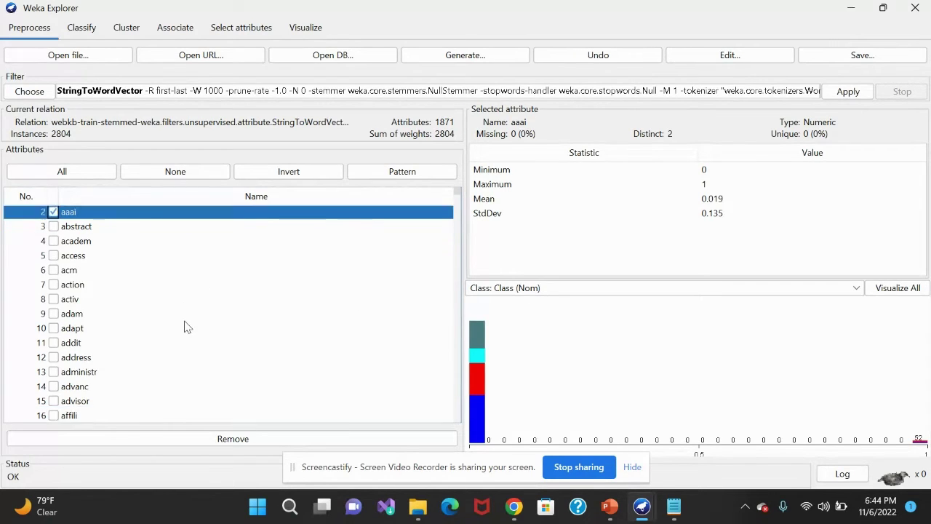
{"action": "scroll", "coordinate": [185, 327], "scroll_direction": "up", "scroll_amount": 2}
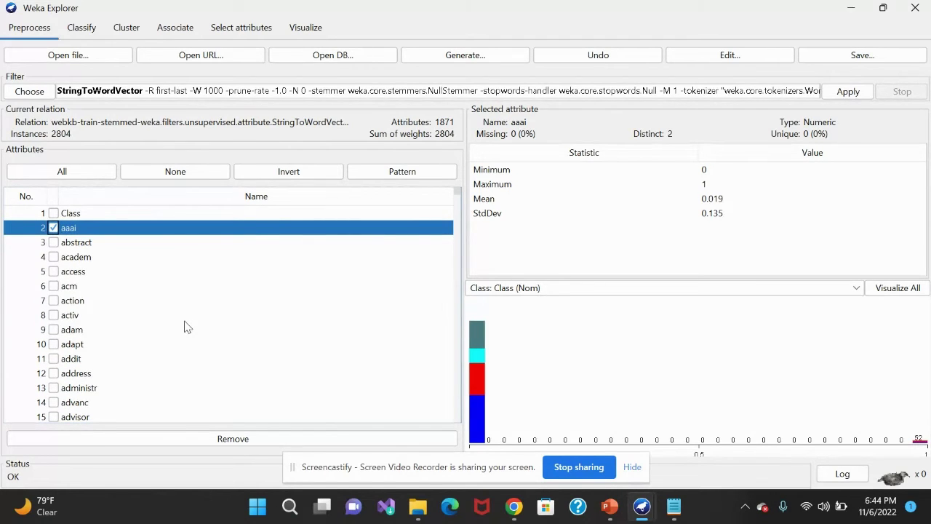
Set the attribute evaluator to ClassifierAttributeEval with the Ranker search method and review the Ranker options for attribute selection.
{"action": "left_click", "coordinate": [240, 27]}
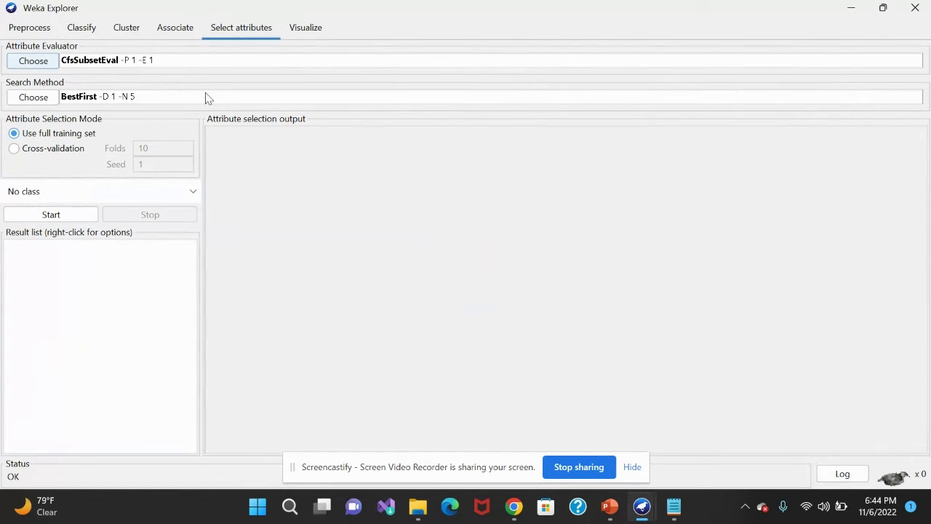
{"action": "left_click", "coordinate": [48, 61]}
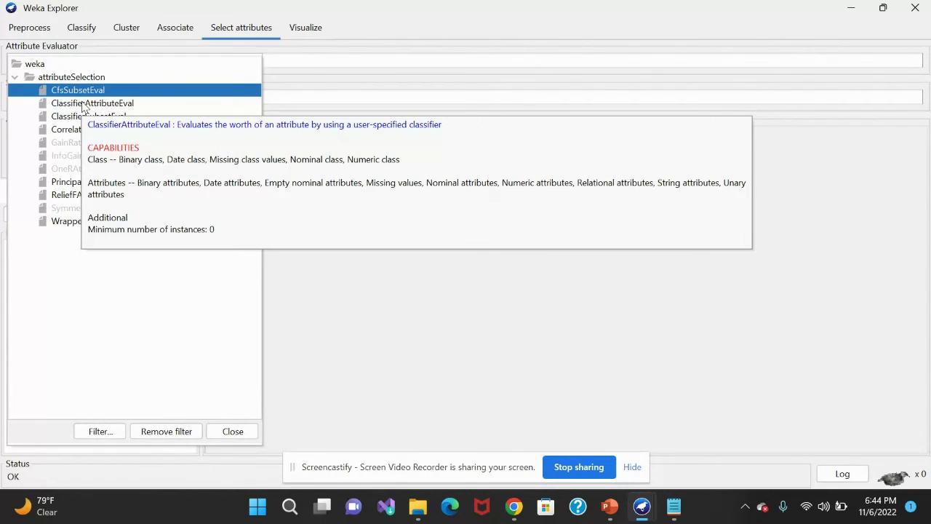
{"action": "left_click", "coordinate": [82, 104]}
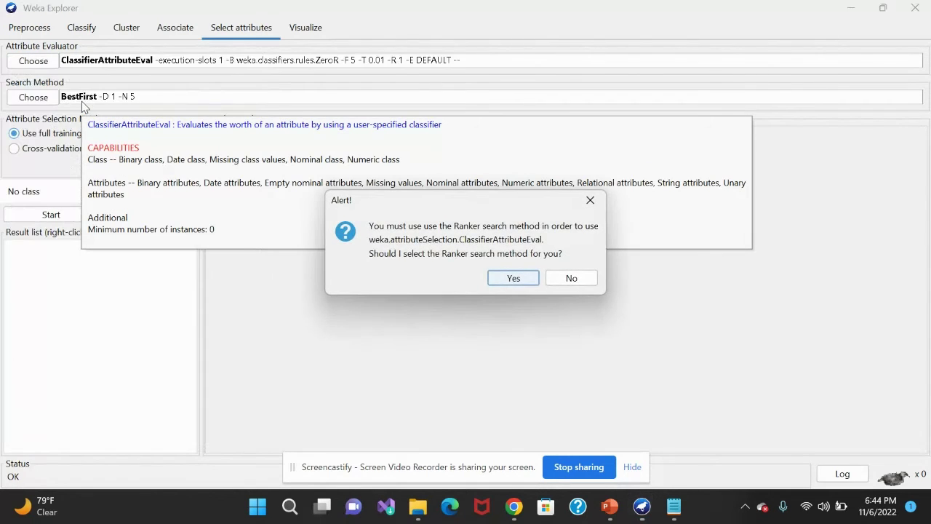
{"action": "left_click", "coordinate": [513, 280]}
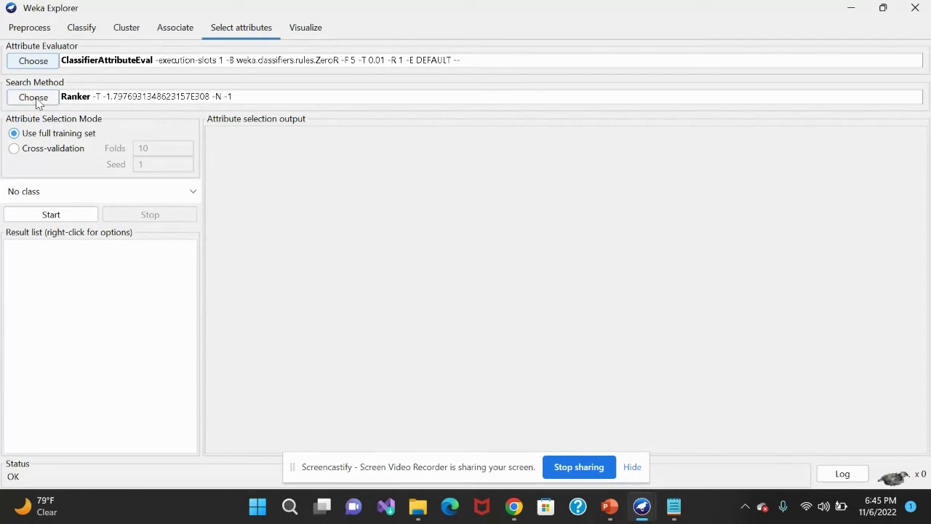
{"action": "left_click", "coordinate": [76, 102]}
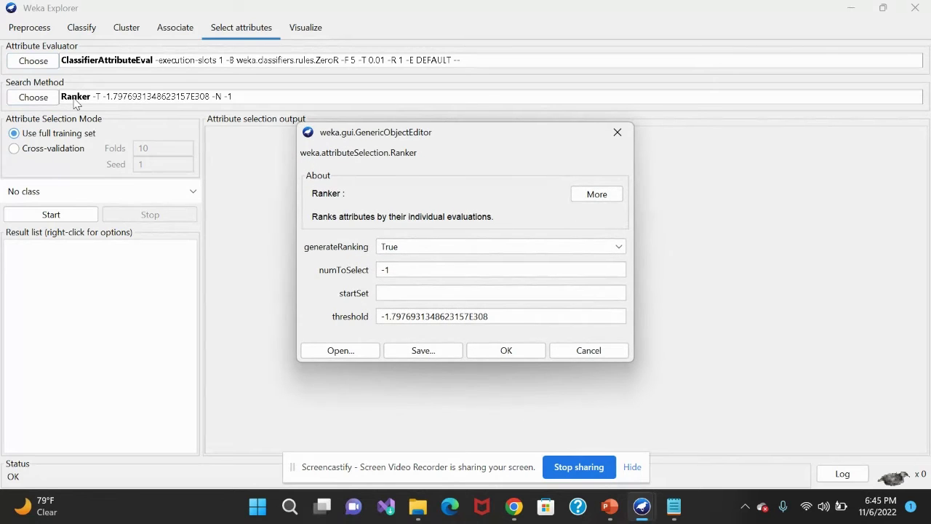
{"action": "left_click", "coordinate": [618, 131]}
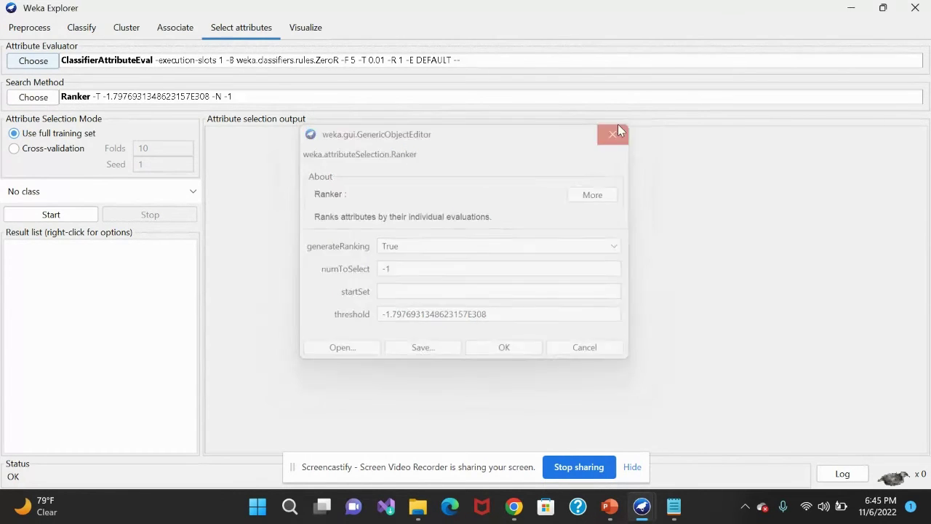
Run attribute selection with 2-fold cross-validation, using (Nom) Class as the class attribute.
{"action": "left_click", "coordinate": [16, 149]}
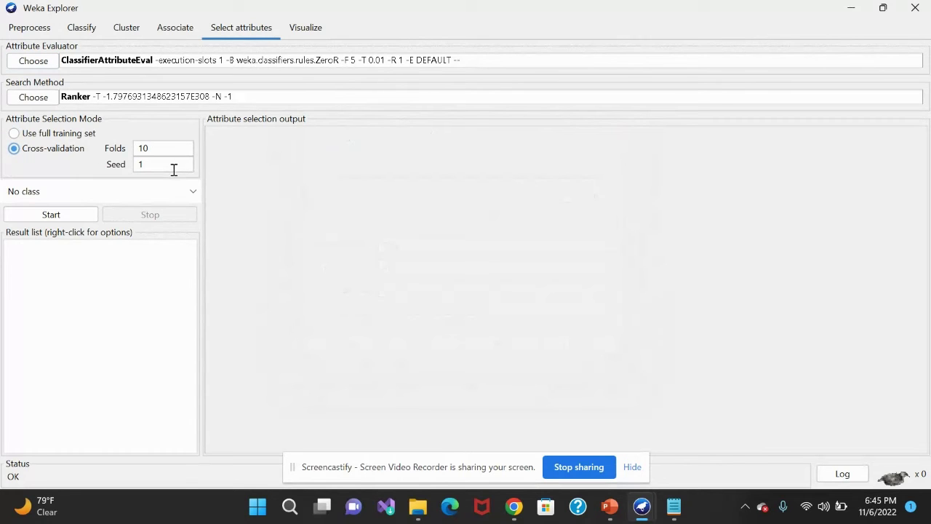
{"action": "left_click", "coordinate": [173, 168]}
{"action": "left_click", "coordinate": [171, 147]}
{"action": "left_click", "coordinate": [137, 191]}
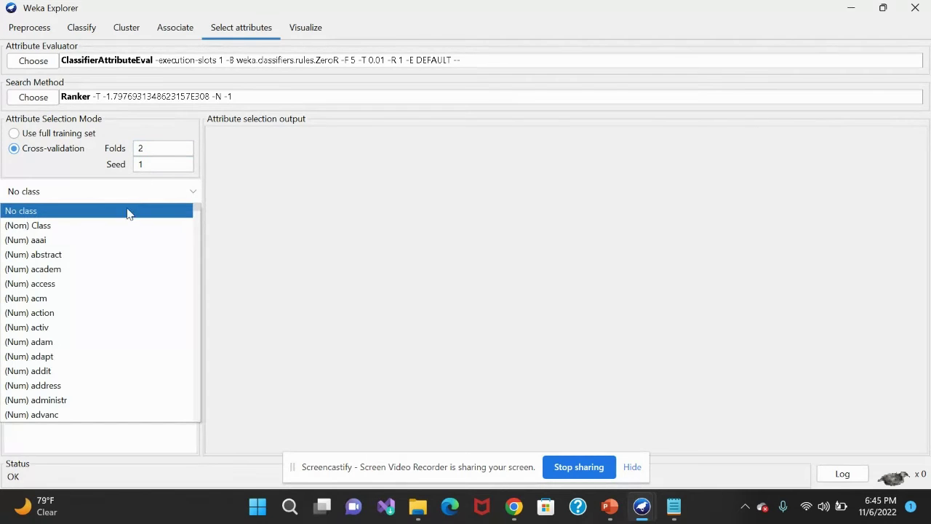
{"action": "left_click", "coordinate": [126, 226]}
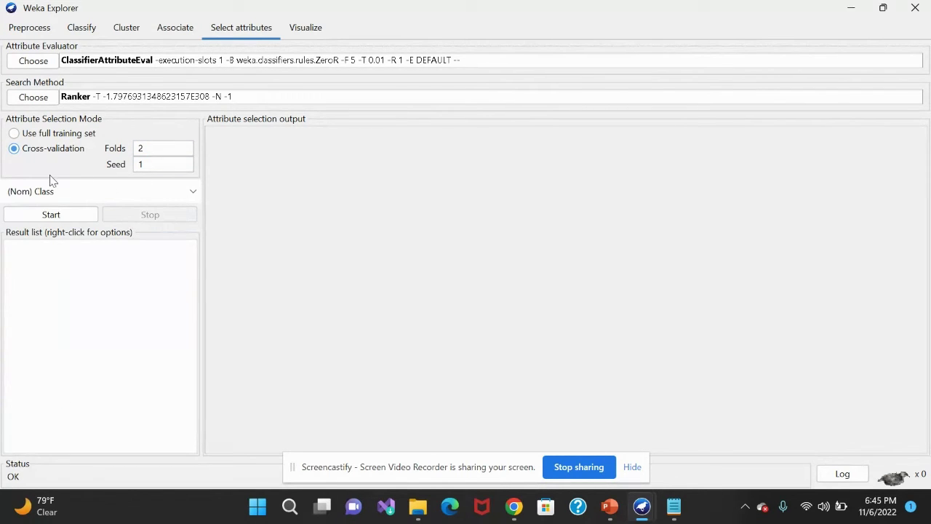
{"action": "left_click", "coordinate": [14, 134]}
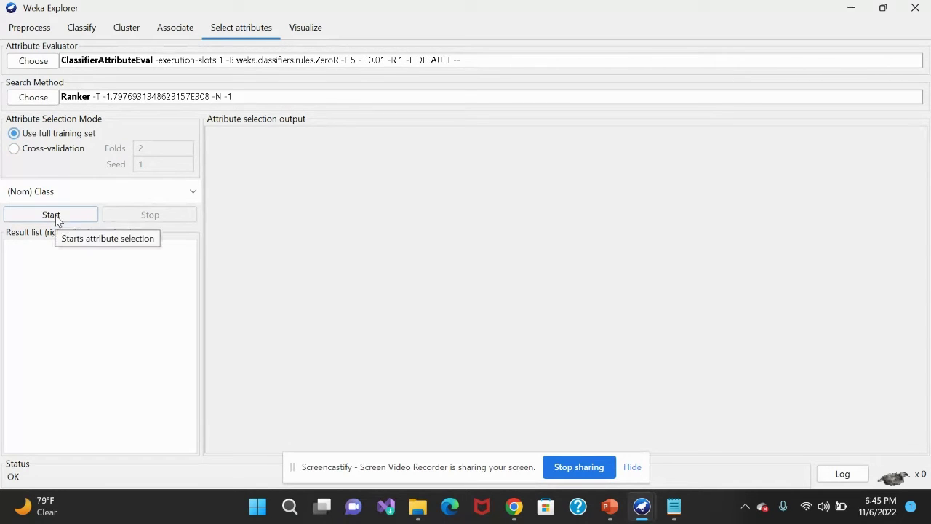
{"action": "left_click", "coordinate": [14, 149]}
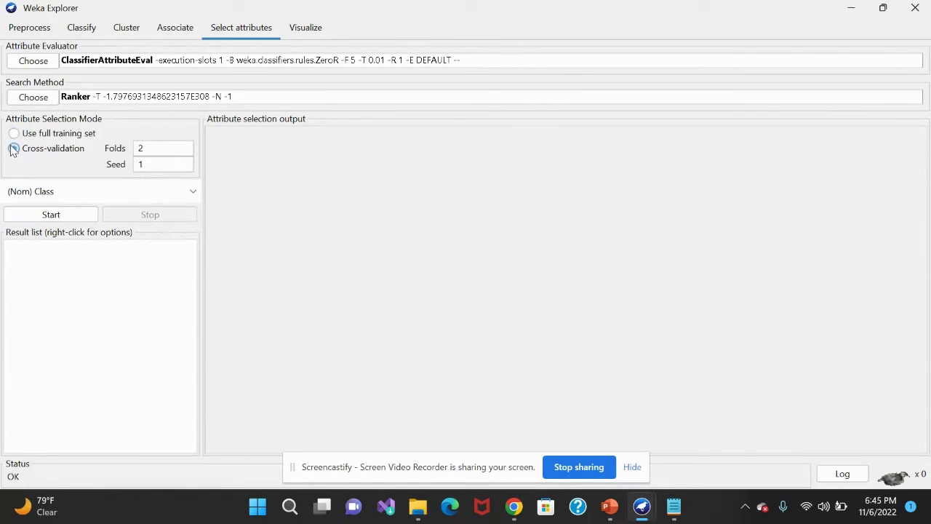
{"action": "left_click", "coordinate": [44, 217]}
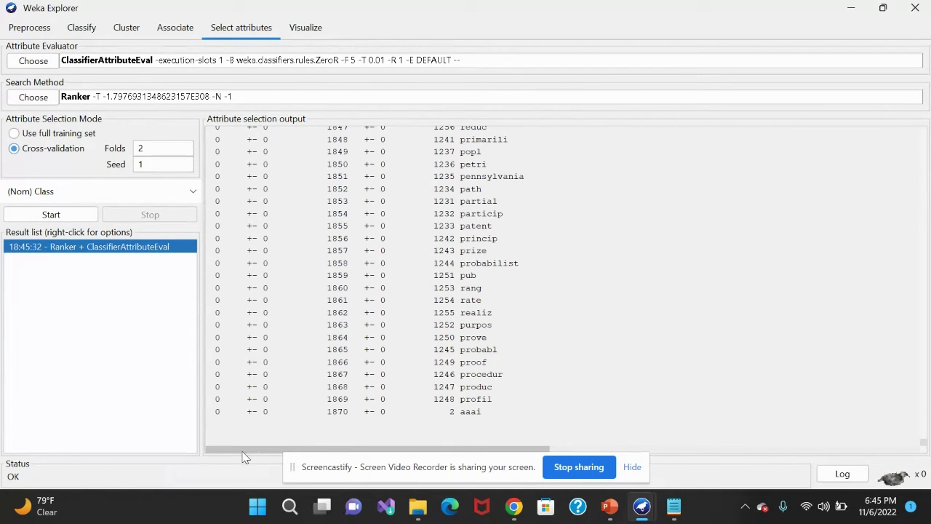
Examine the attribute selection output, from the lowest-ranked words back up to the merit and rank column headings.
{"action": "scroll", "coordinate": [517, 319], "scroll_direction": "up", "scroll_amount": 20}
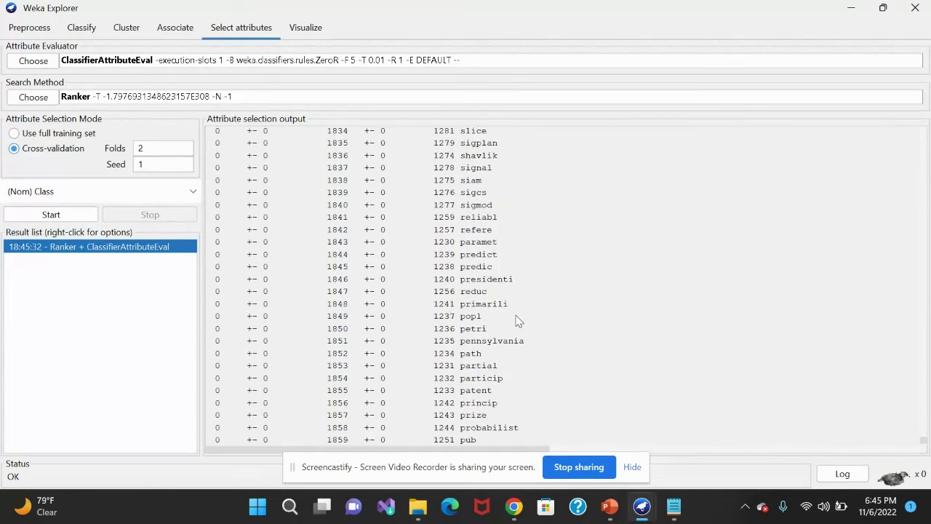
{"action": "scroll", "coordinate": [517, 321], "scroll_direction": "up", "scroll_amount": 20}
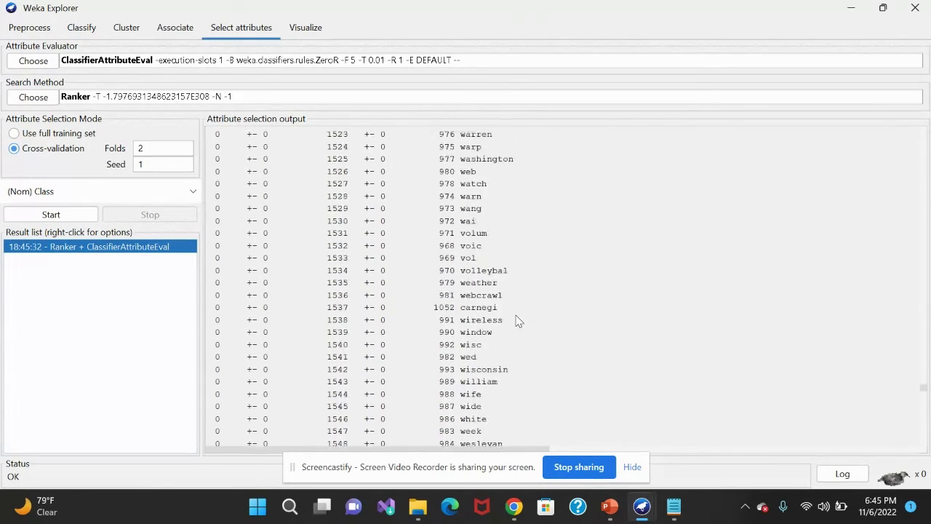
{"action": "scroll", "coordinate": [517, 321], "scroll_direction": "up", "scroll_amount": 20}
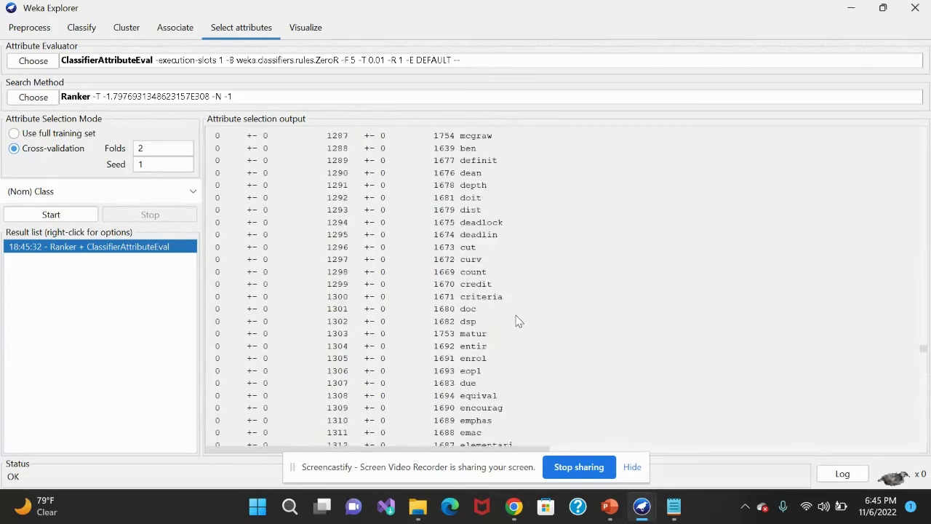
{"action": "scroll", "coordinate": [517, 321], "scroll_direction": "up", "scroll_amount": 20}
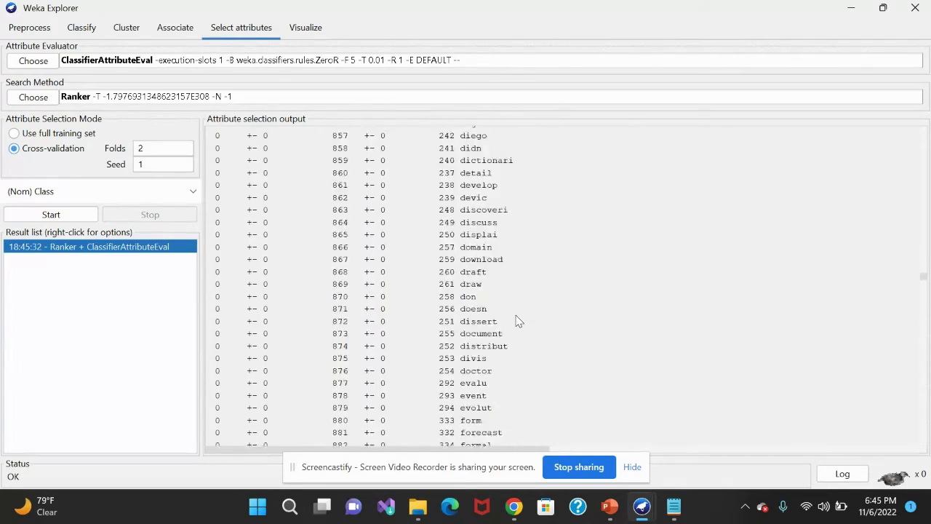
{"action": "scroll", "coordinate": [517, 321], "scroll_direction": "up", "scroll_amount": 20}
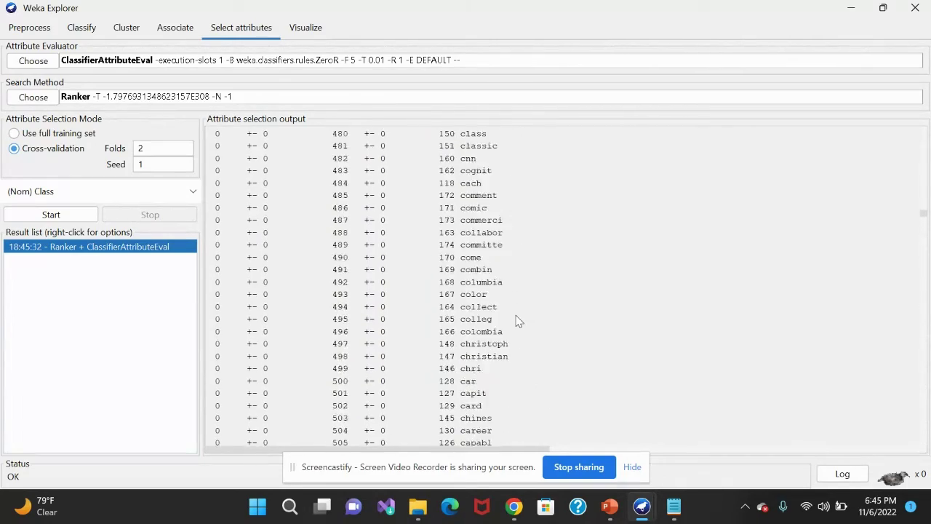
{"action": "scroll", "coordinate": [517, 321], "scroll_direction": "up", "scroll_amount": 20}
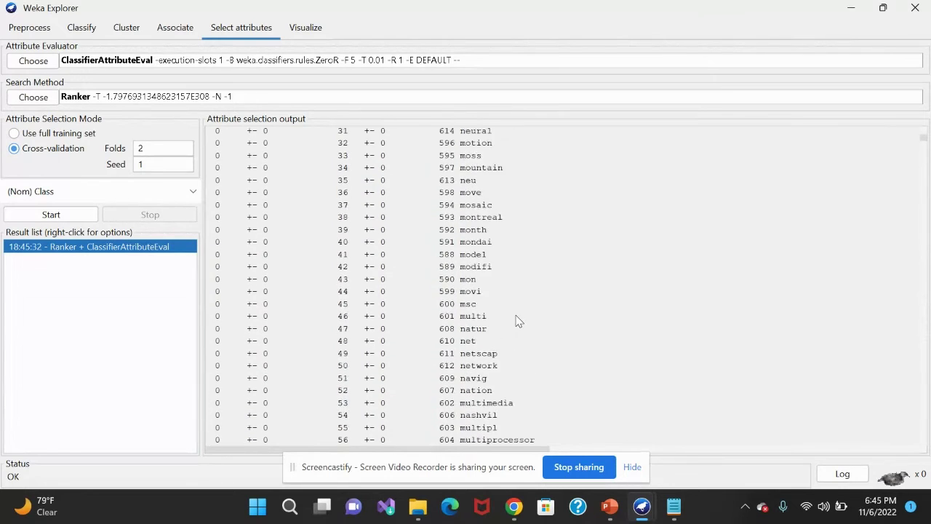
{"action": "scroll", "coordinate": [517, 321], "scroll_direction": "down", "scroll_amount": 2}
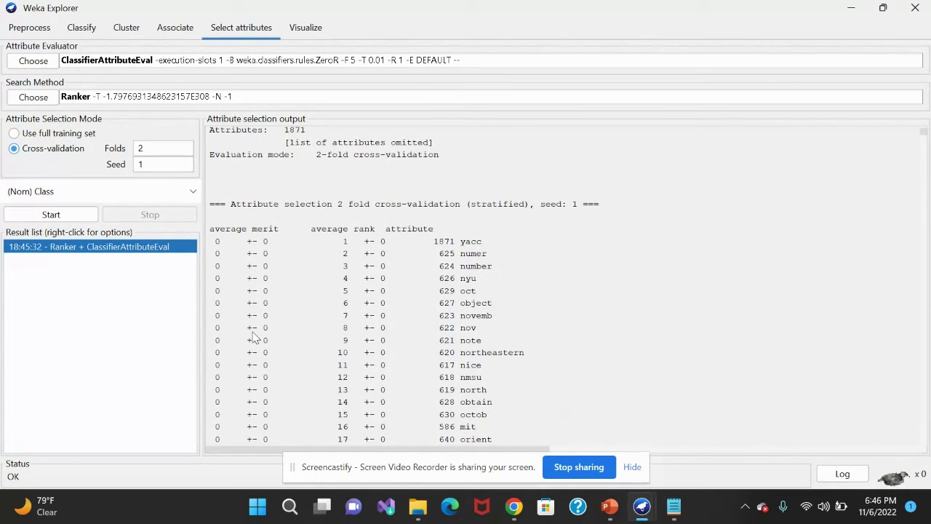
Review the default options of the Apriori associator and close them without changes.
{"action": "left_click", "coordinate": [162, 31]}
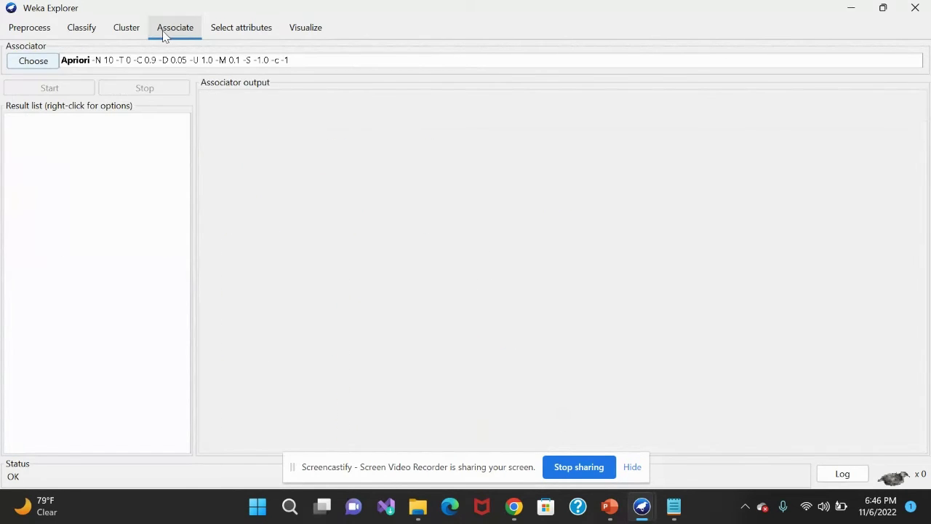
{"action": "left_click", "coordinate": [84, 60]}
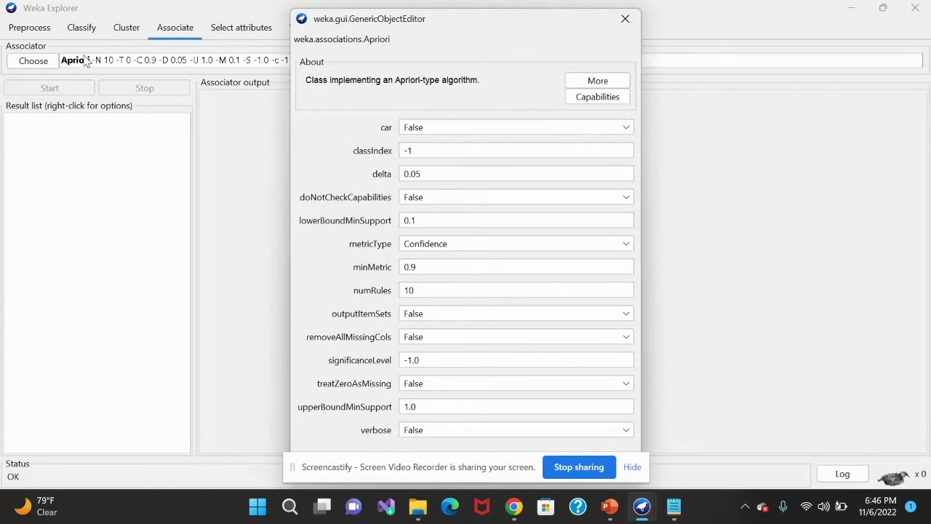
{"action": "left_click", "coordinate": [624, 21]}
Choose the NaiveBayes classifier from the bayes group for classification and review its default options.
{"action": "left_click", "coordinate": [89, 28]}
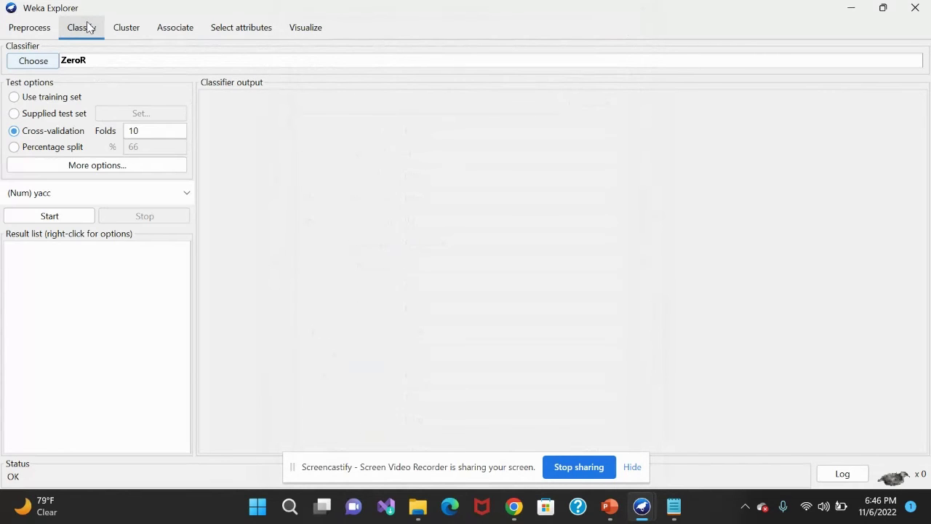
{"action": "left_click", "coordinate": [49, 61]}
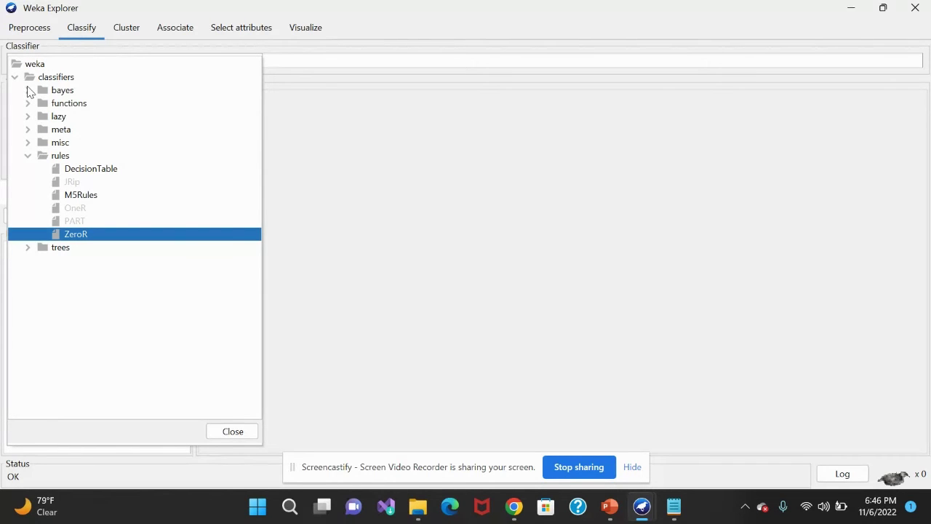
{"action": "left_click", "coordinate": [28, 90]}
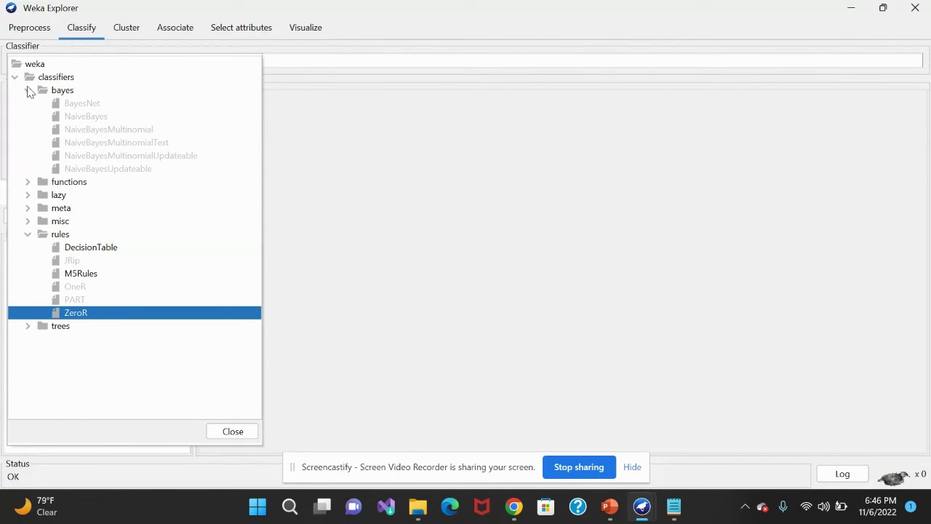
{"action": "left_click", "coordinate": [87, 118]}
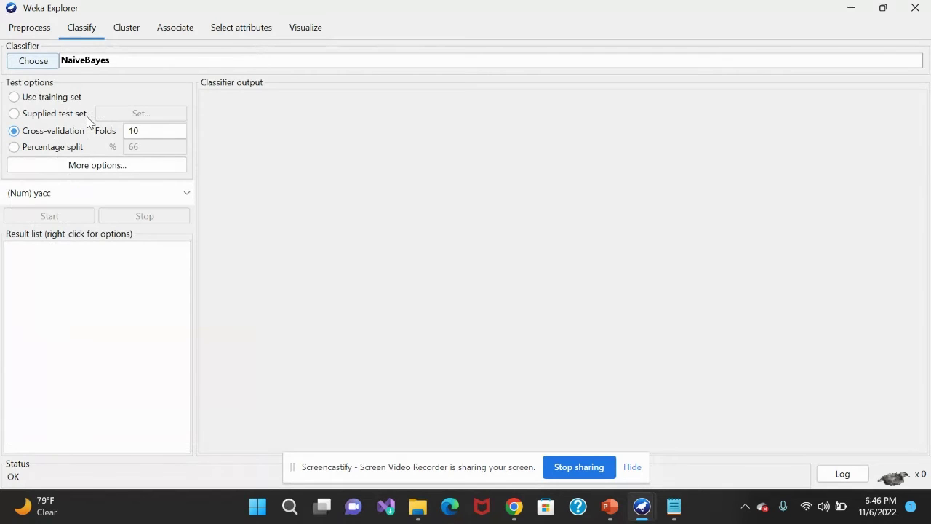
{"action": "left_click", "coordinate": [93, 61]}
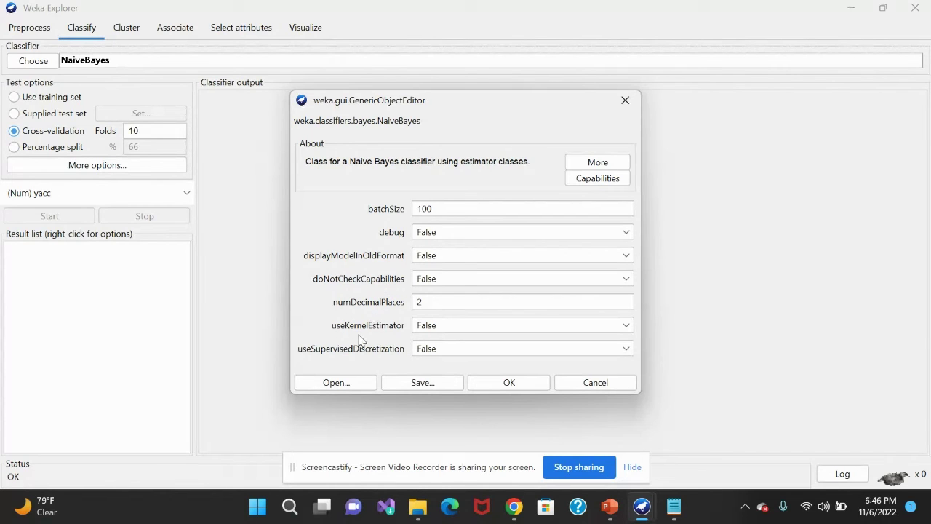
{"action": "left_click", "coordinate": [625, 100]}
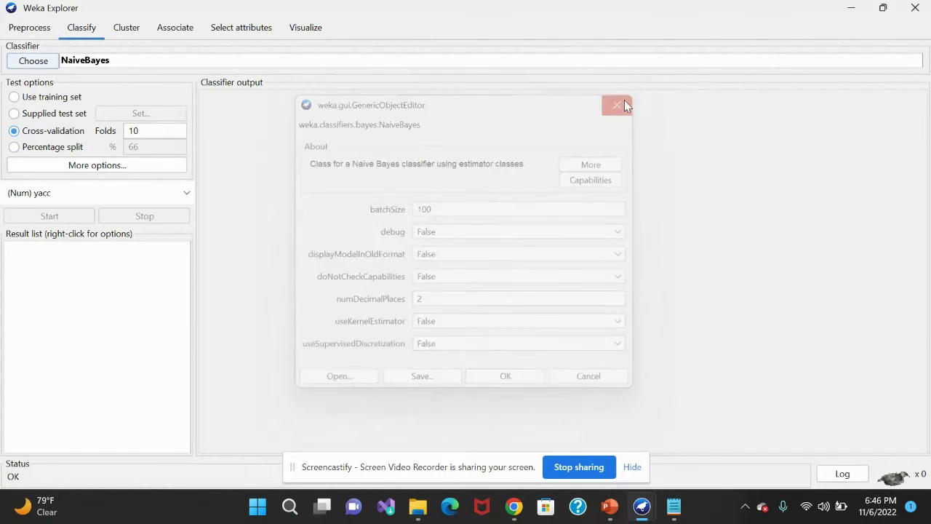
Use a supplied test set for evaluation and load webkb-test-stemmed.arff from the Downloads folder.
{"action": "left_click", "coordinate": [14, 114]}
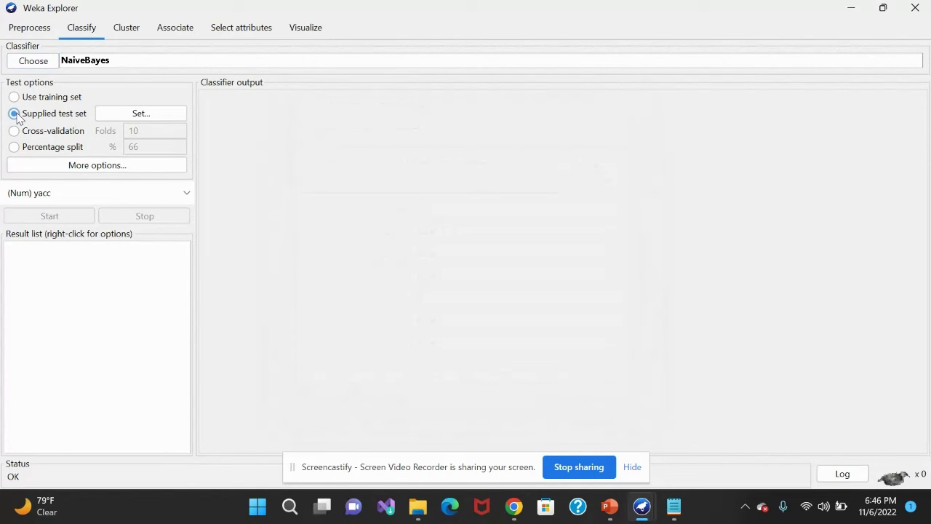
{"action": "left_click", "coordinate": [161, 115]}
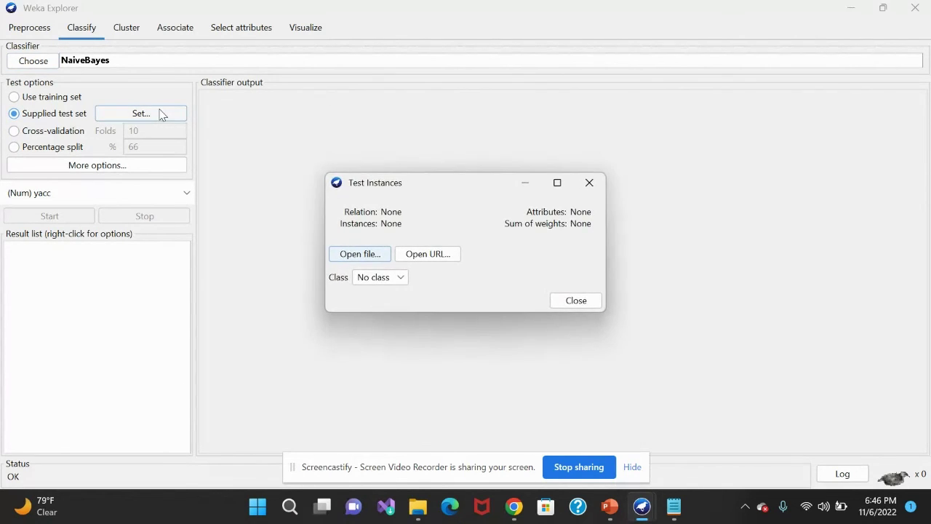
{"action": "left_click", "coordinate": [358, 256]}
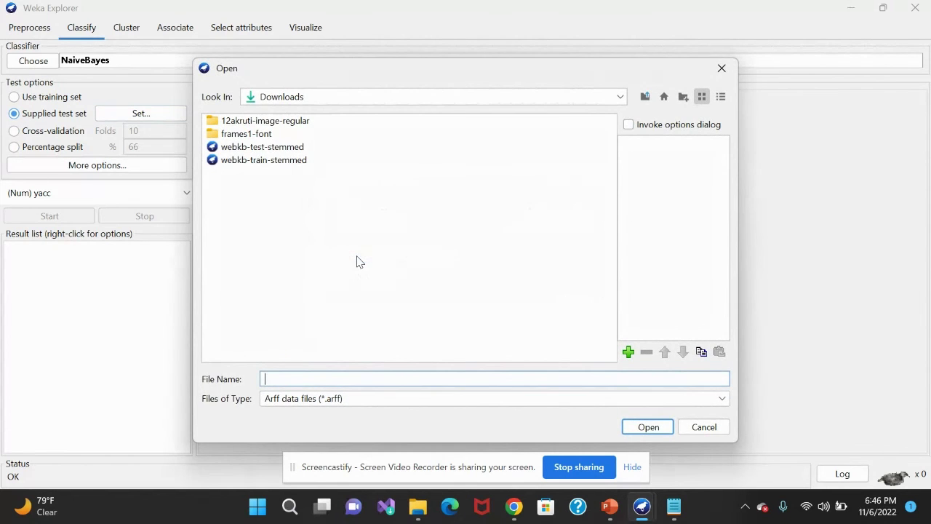
{"action": "left_click", "coordinate": [283, 148]}
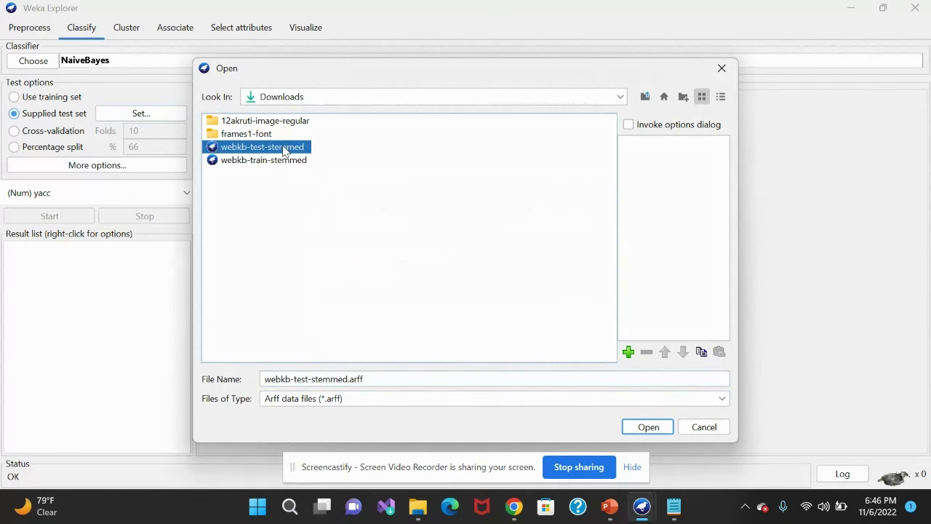
{"action": "left_click", "coordinate": [650, 427]}
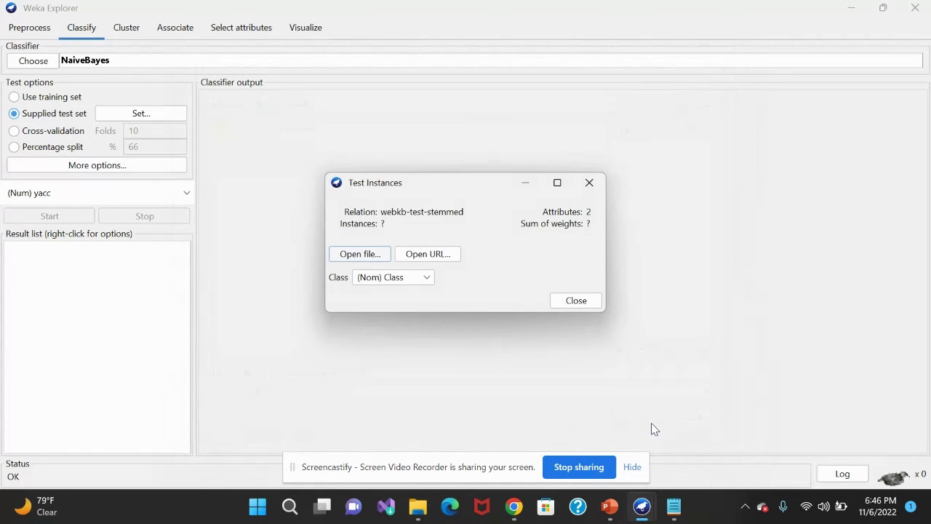
{"action": "left_click", "coordinate": [593, 302]}
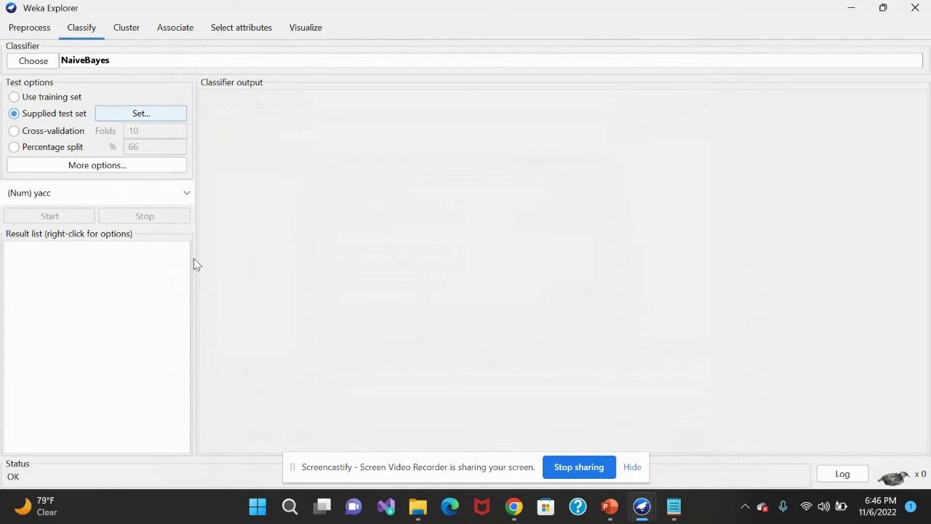
Set the nominal Class attribute as the prediction target and run NaiveBayes, accepting the InputMappedClassifier wrapping for the test set.
{"action": "left_click", "coordinate": [147, 192]}
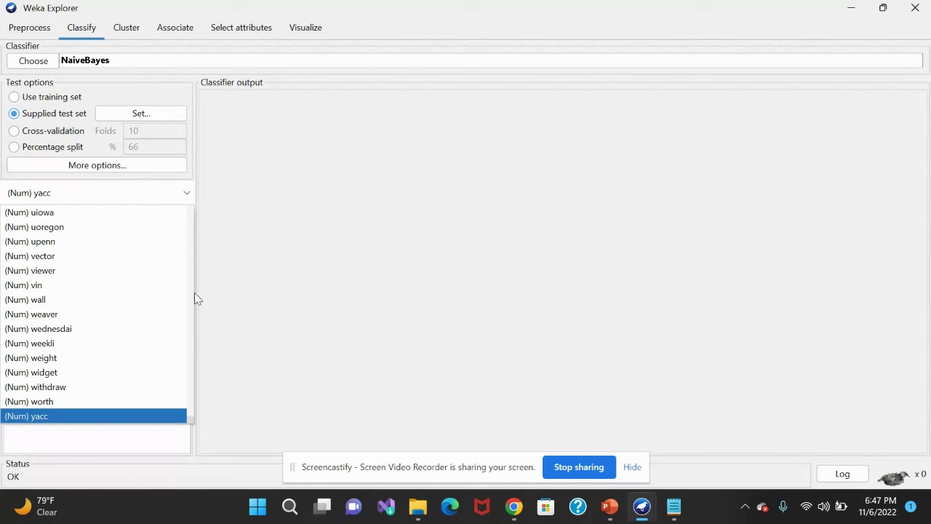
{"action": "left_click_drag", "start_coordinate": [189, 422], "coordinate": [184, 208]}
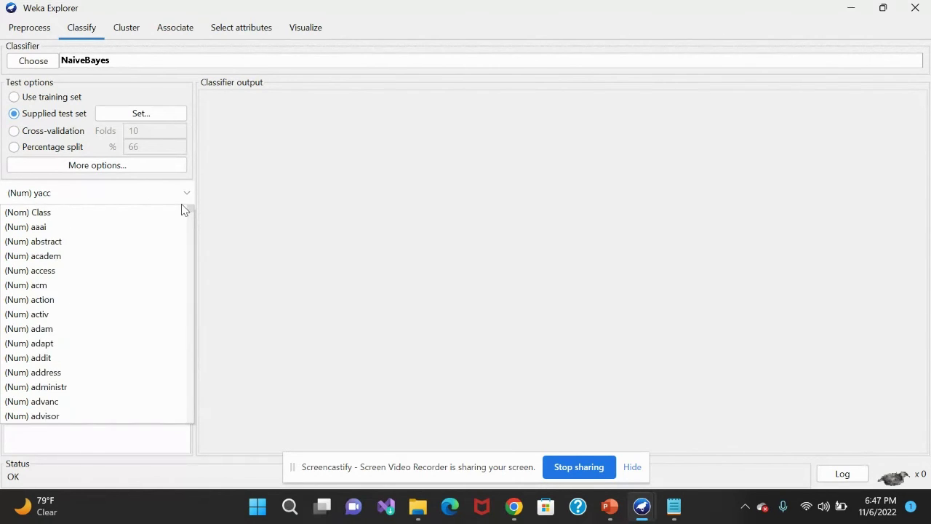
{"action": "left_click", "coordinate": [145, 212]}
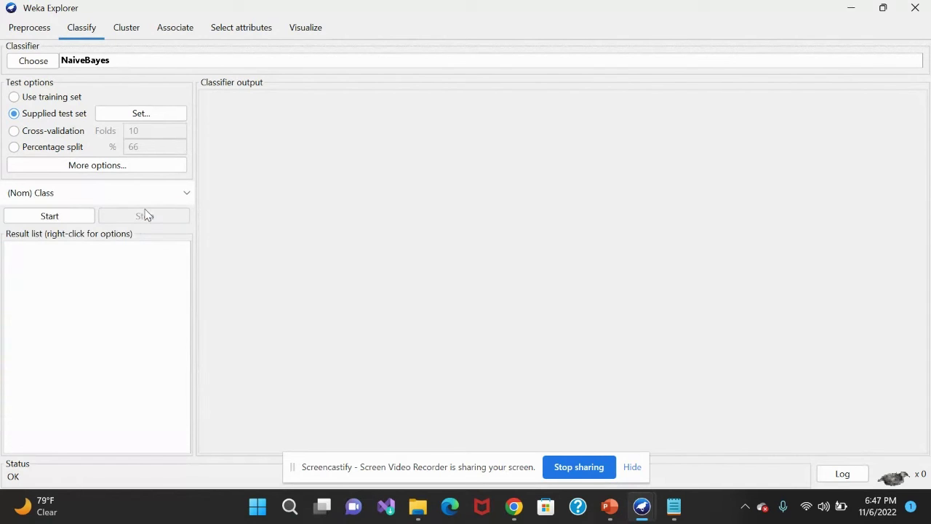
{"action": "left_click", "coordinate": [79, 222]}
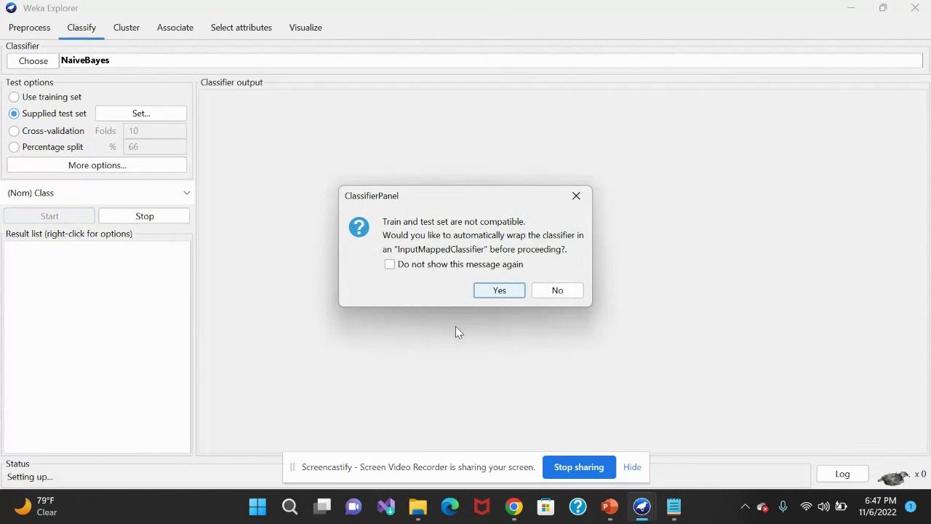
{"action": "left_click", "coordinate": [500, 290]}
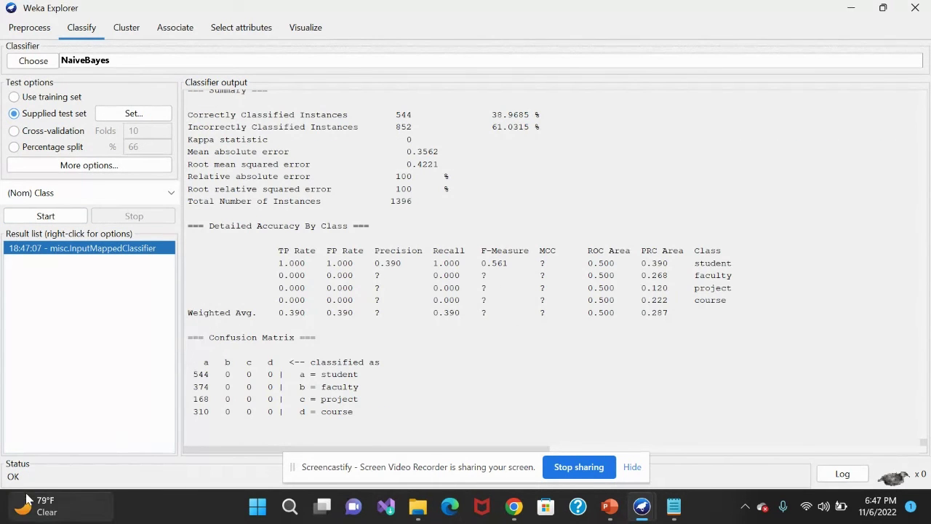
Examine the classifier output, covering the run information, the per-word class statistics, the evaluation summary and the confusion matrix.
{"action": "scroll", "coordinate": [538, 224], "scroll_direction": "up", "scroll_amount": 20}
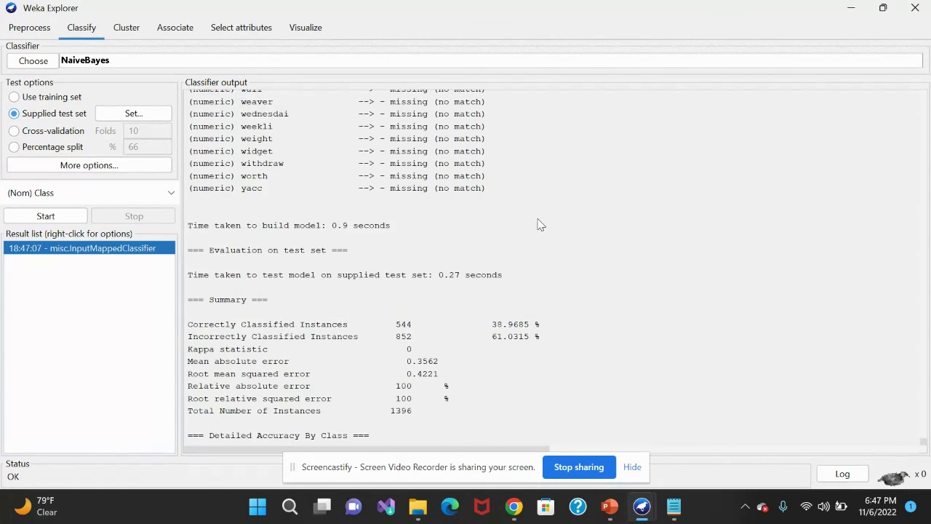
{"action": "scroll", "coordinate": [902, 441], "scroll_direction": "up", "scroll_amount": 10}
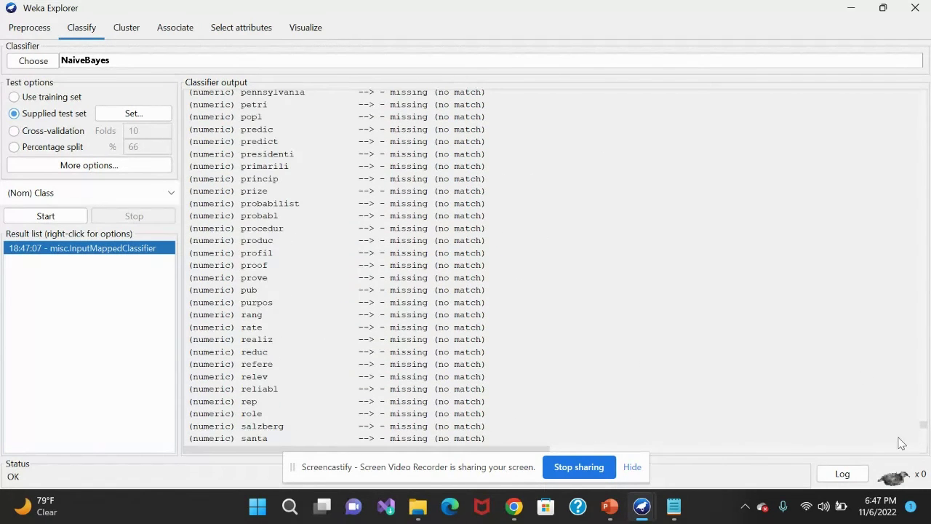
{"action": "left_click_drag", "start_coordinate": [922, 433], "coordinate": [928, 90]}
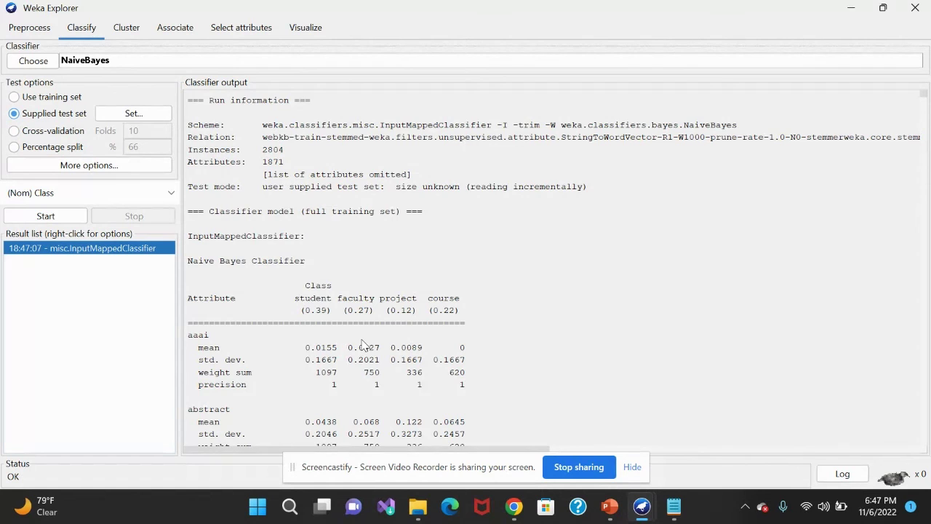
{"action": "scroll", "coordinate": [365, 345], "scroll_direction": "down", "scroll_amount": 3}
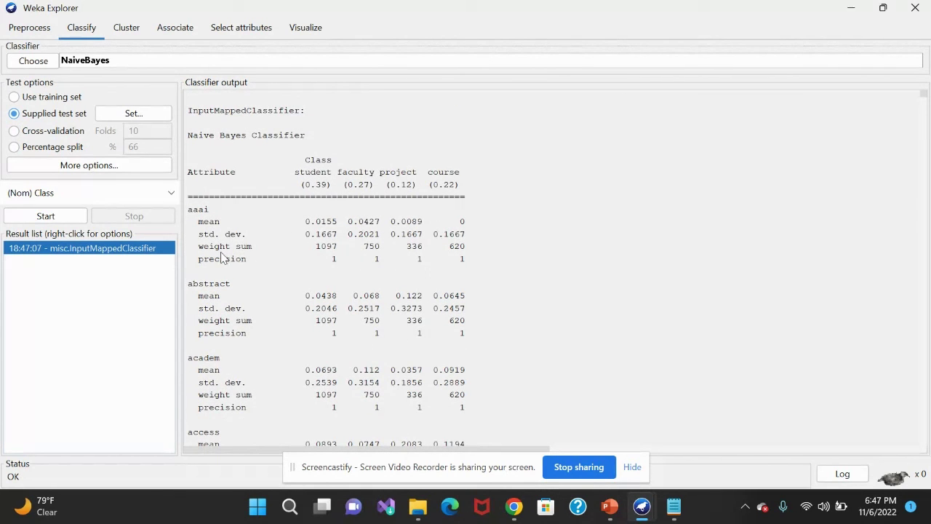
{"action": "scroll", "coordinate": [266, 285], "scroll_direction": "down", "scroll_amount": 3}
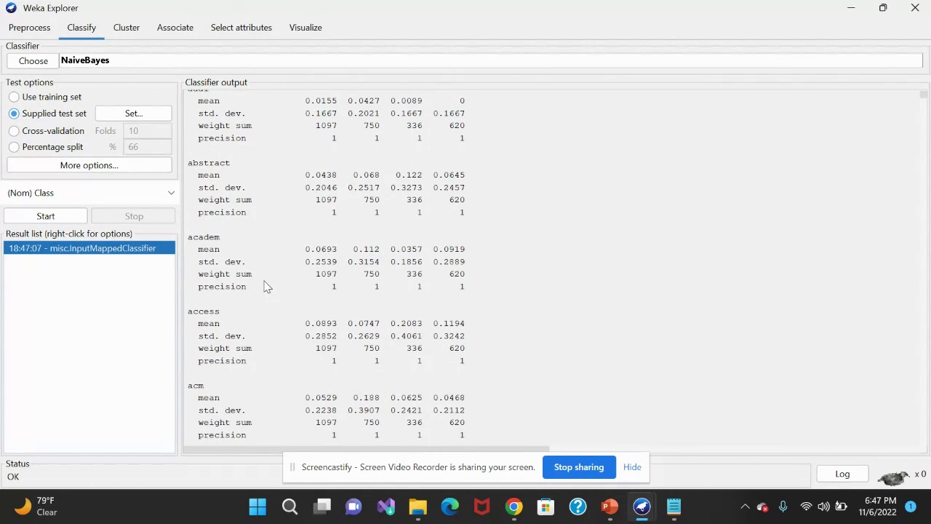
{"action": "scroll", "coordinate": [266, 286], "scroll_direction": "down", "scroll_amount": 15}
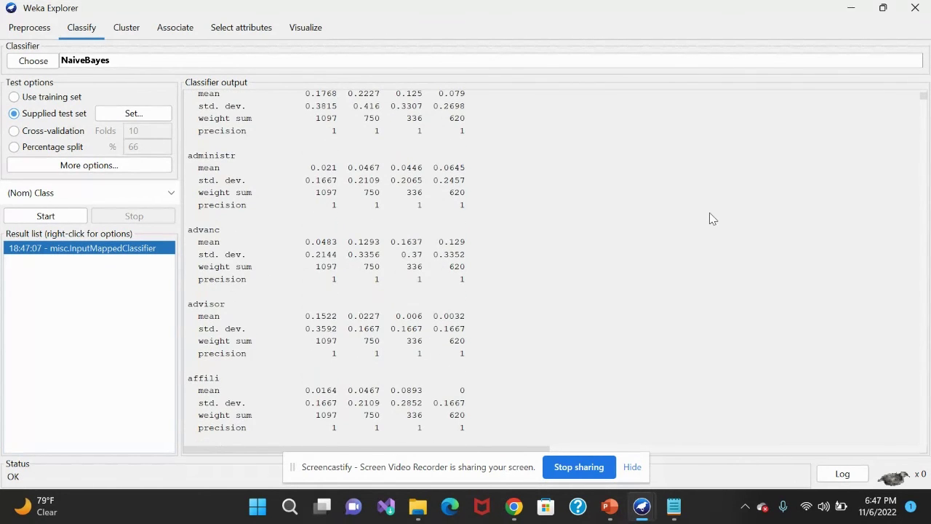
{"action": "left_click_drag", "start_coordinate": [922, 95], "coordinate": [929, 474]}
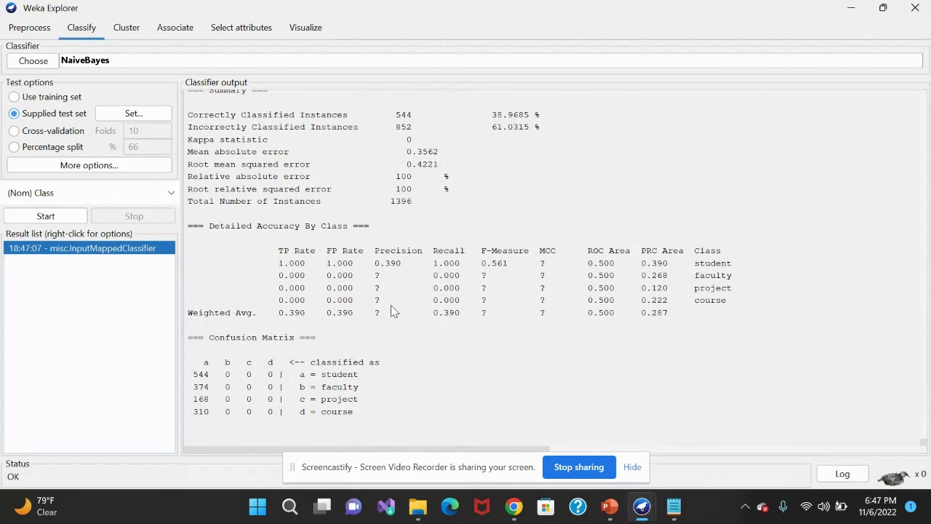